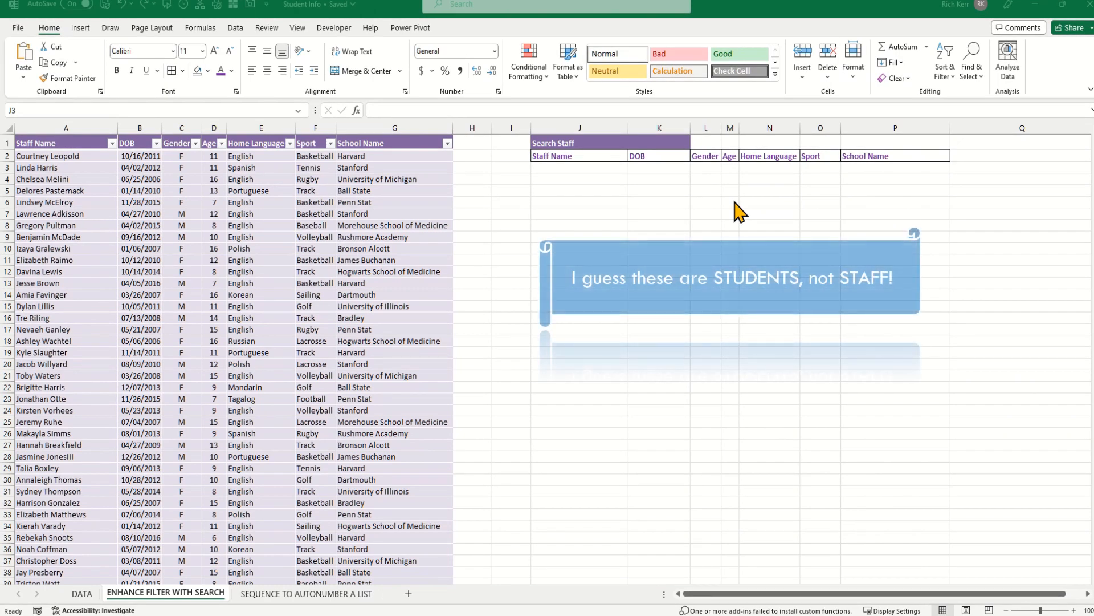
Start a FILTER formula in J3 that filters the STAFFINFO table.
{"action": "left_click", "coordinate": [605, 166]}
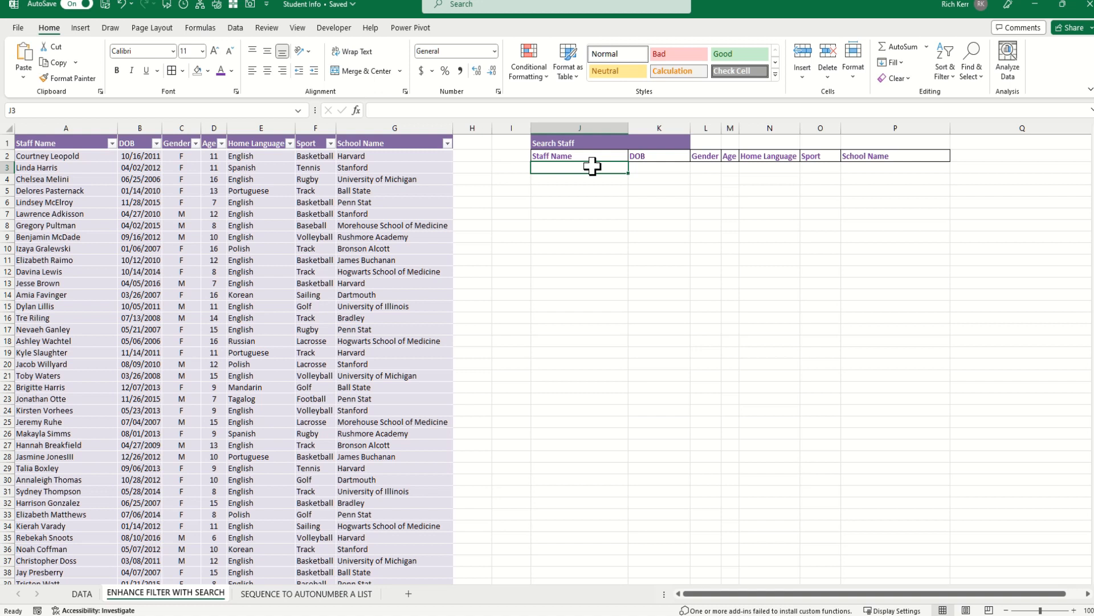
{"action": "type", "text": "=filte"}
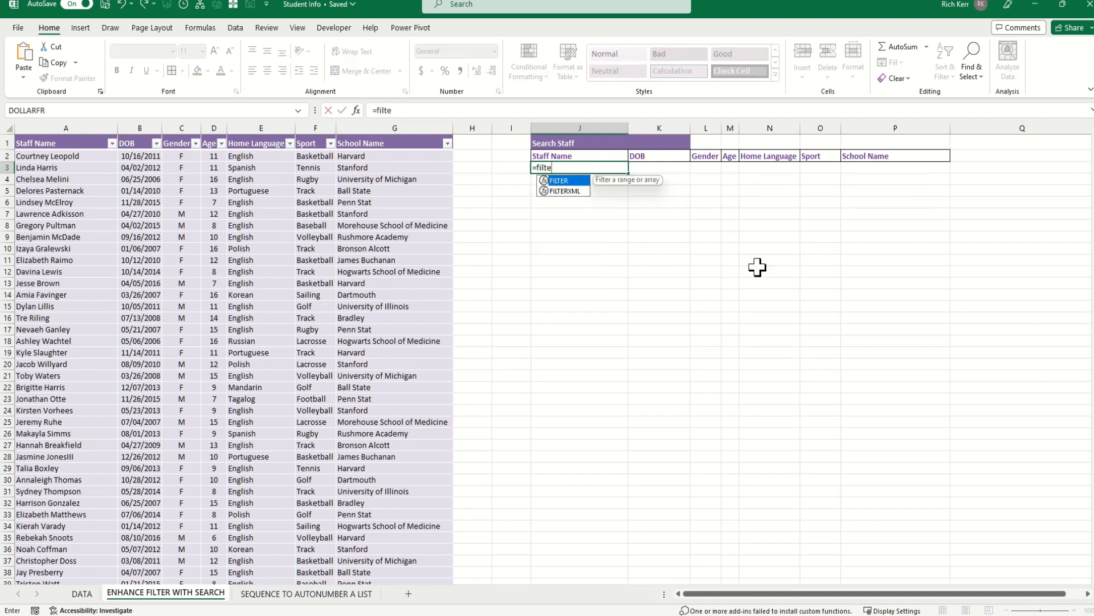
{"action": "type", "text": "r("}
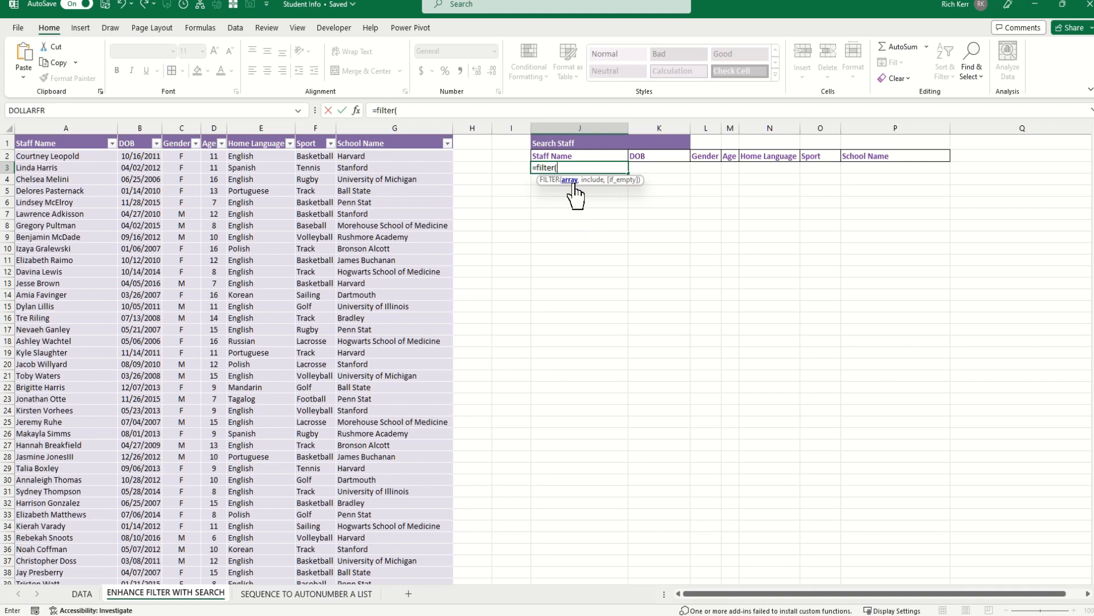
{"action": "type", "text": "staf"}
{"action": "key", "text": "Tab"}
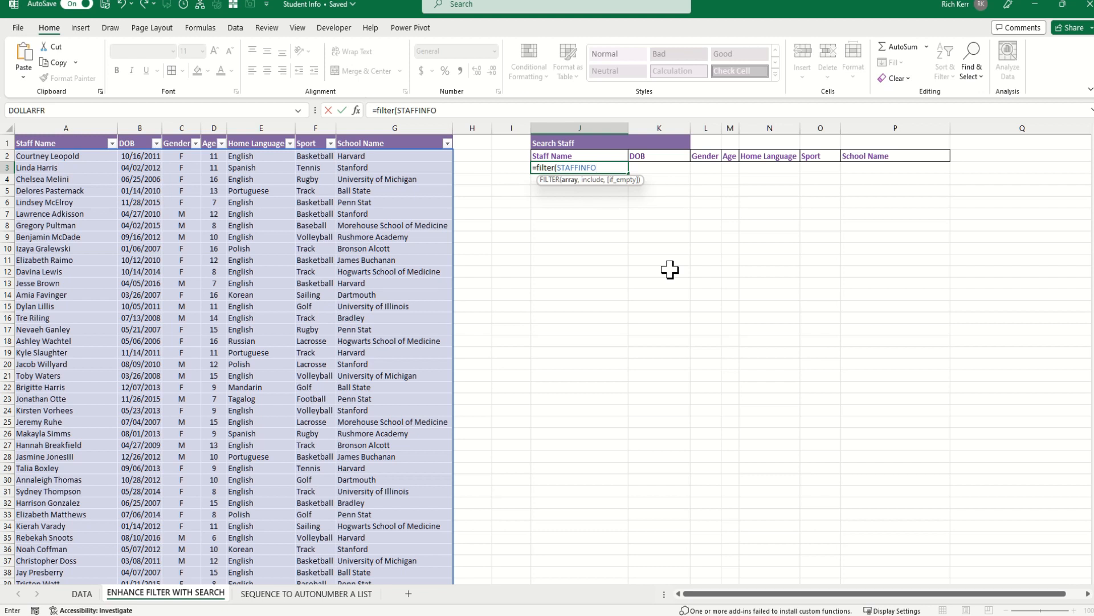
{"action": "type", "text": ","}
{"action": "type", "text": "STAFFINFO"}
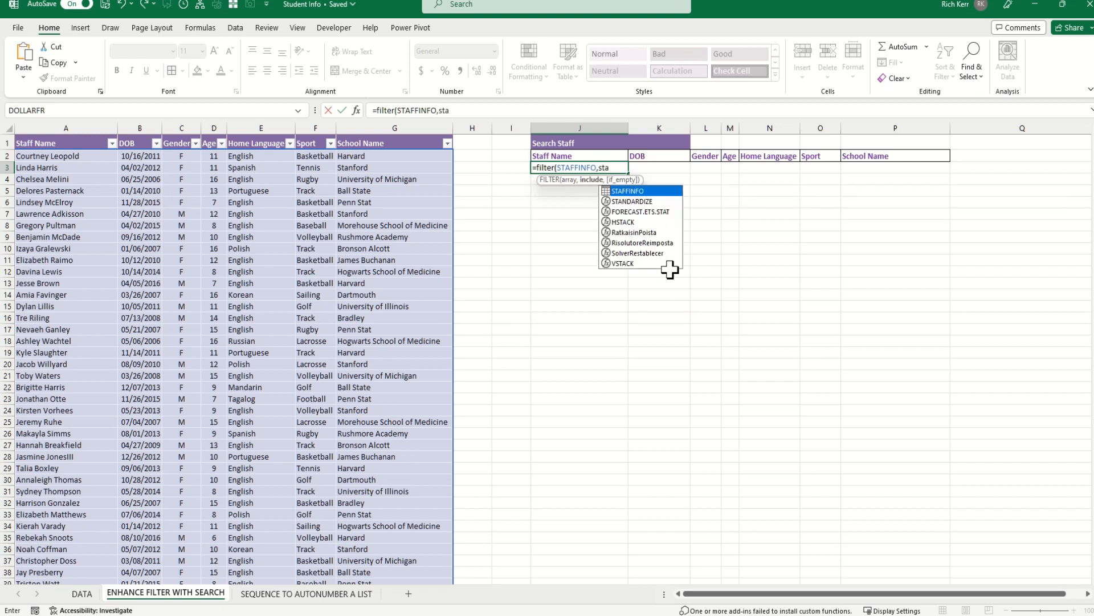
{"action": "key", "text": "Tab"}
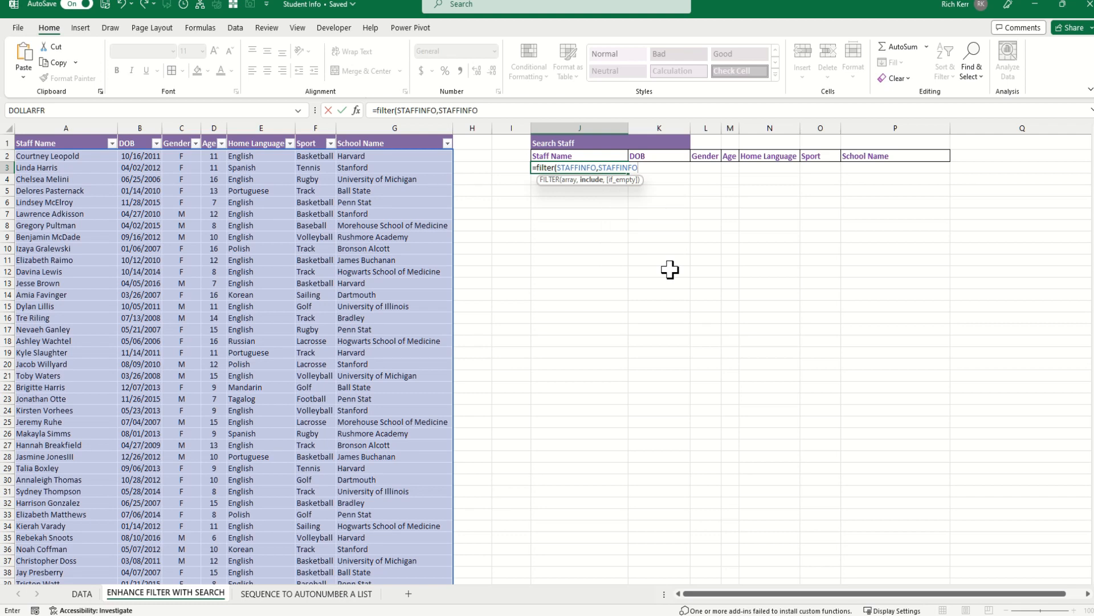
Complete the condition STAFFINFO[Staff Name]=K1 with a "No Match" fallback and enter it.
{"action": "type", "text": "["}
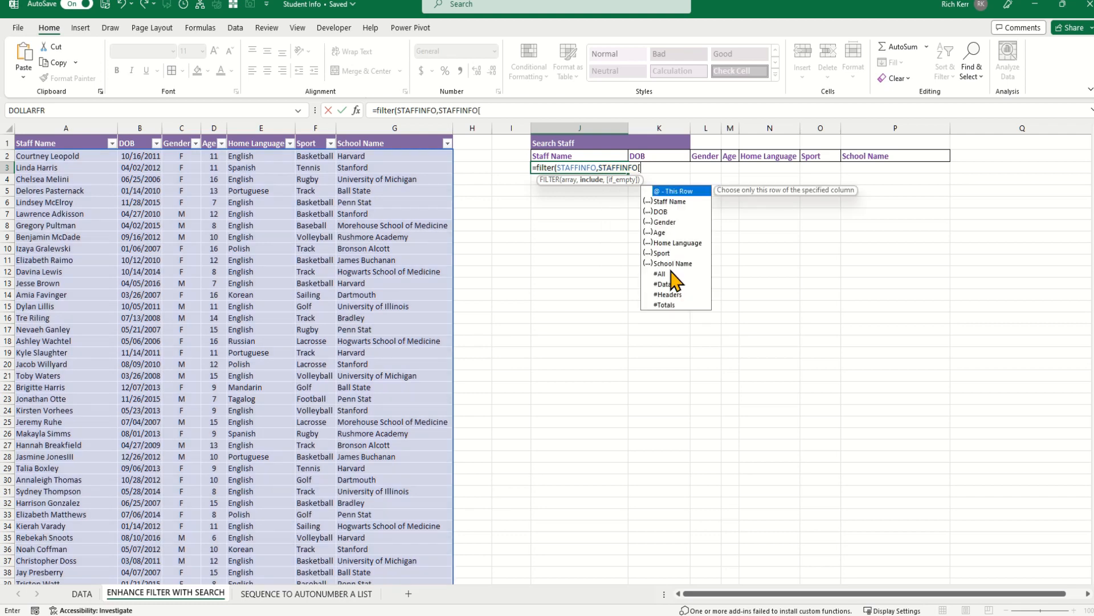
{"action": "double_click", "coordinate": [667, 203]}
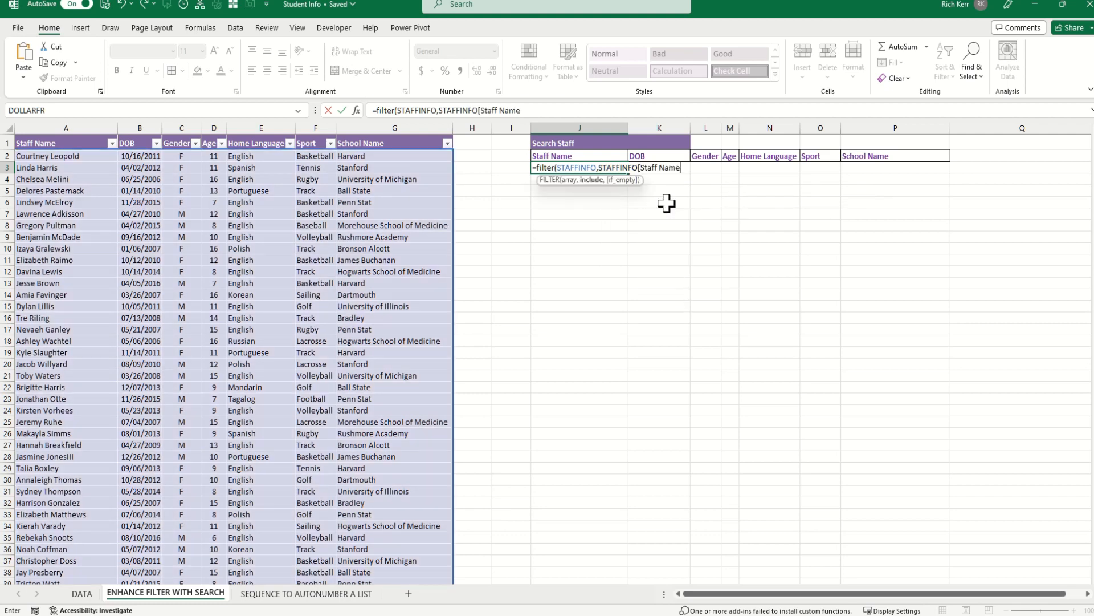
{"action": "type", "text": "]"}
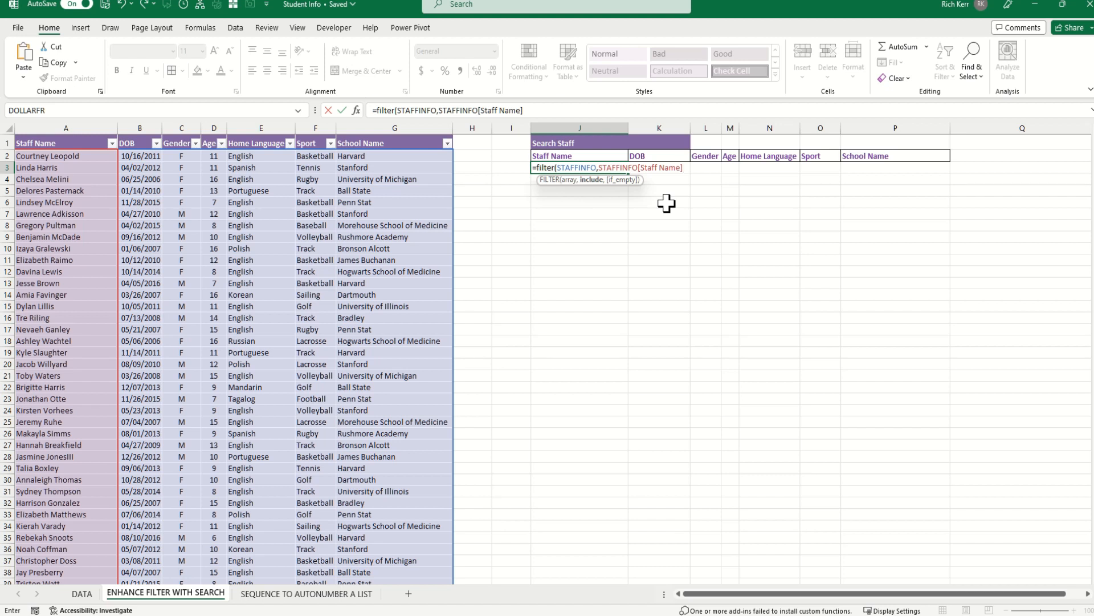
{"action": "type", "text": "="}
{"action": "left_click", "coordinate": [660, 139]}
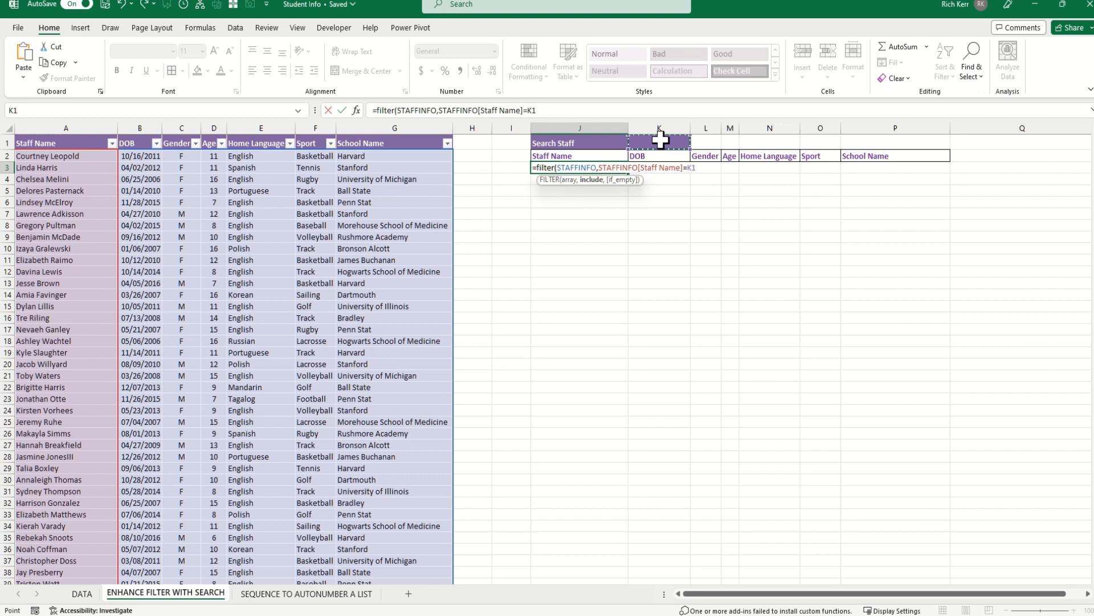
{"action": "type", "text": ","}
{"action": "type", "text": "\"No"}
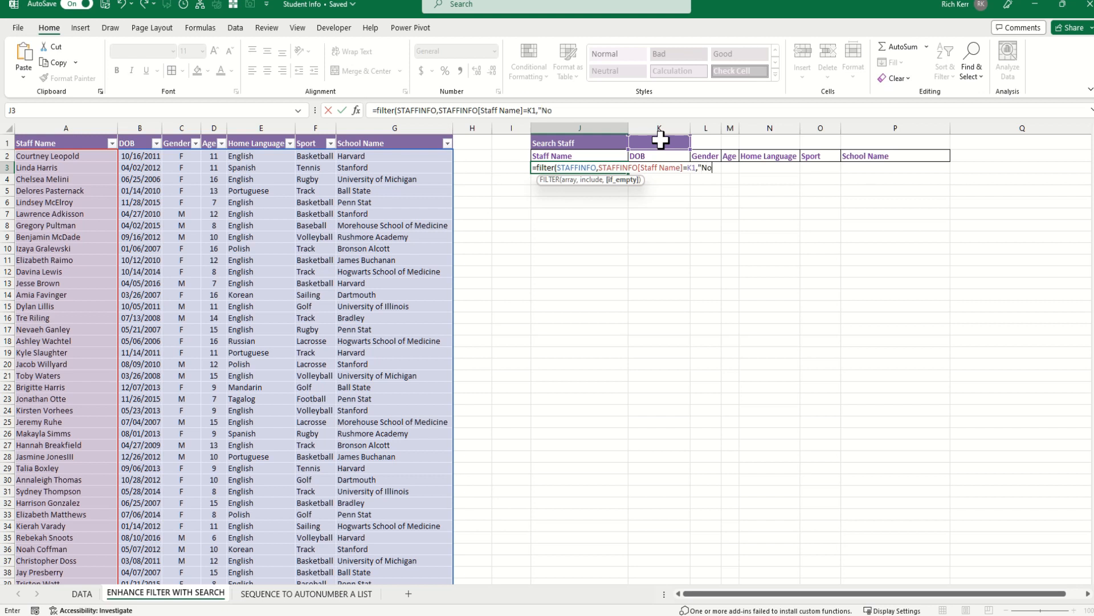
{"action": "type", "text": " Match\")"}
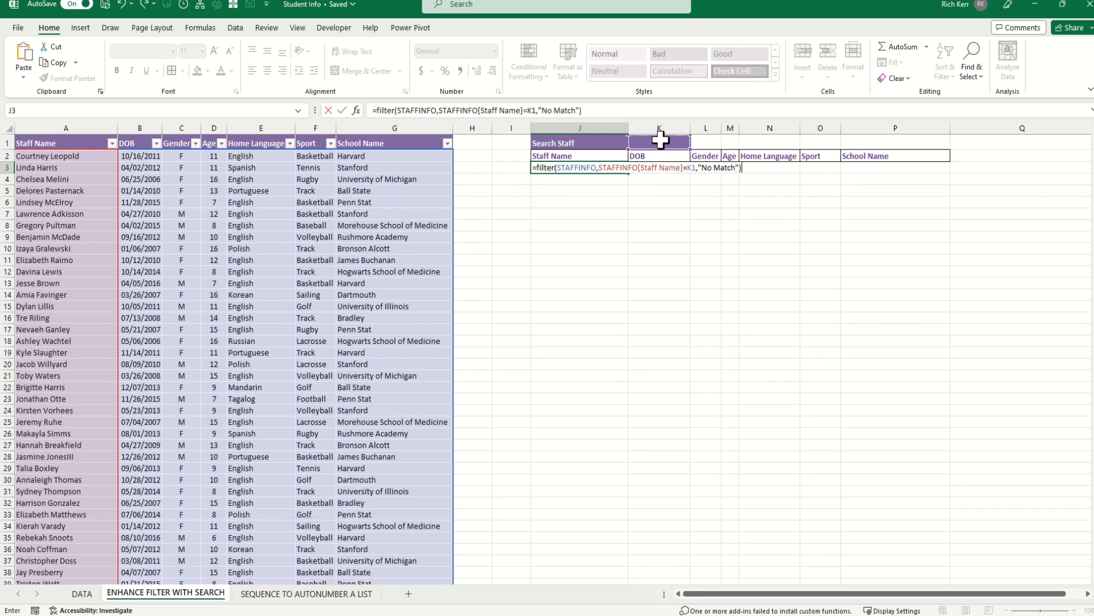
{"action": "key", "text": "Return"}
{"action": "left_click", "coordinate": [667, 141]}
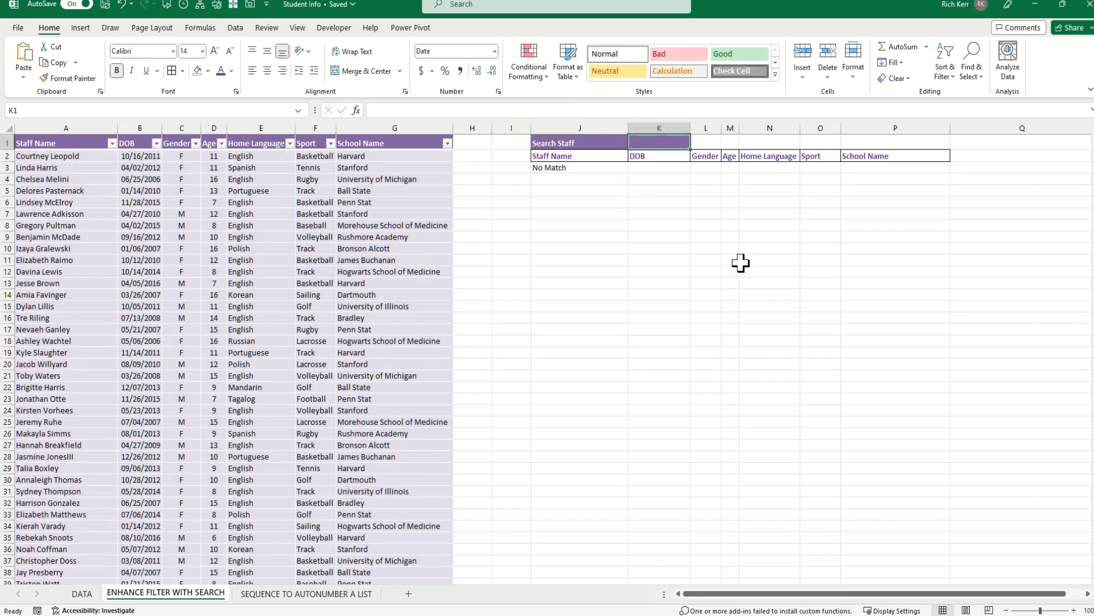
Search K1 for a staff member's full name and check the record returned in J3.
{"action": "type", "text": "Jes"}
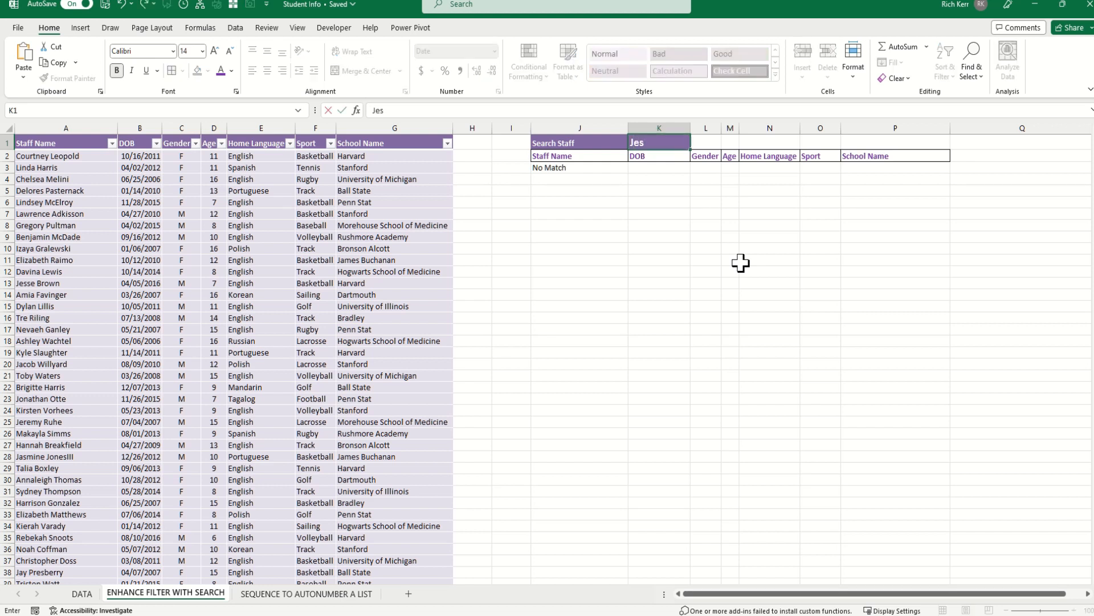
{"action": "type", "text": "se Brown"}
{"action": "key", "text": "Return"}
{"action": "key", "text": "Down"}
{"action": "key", "text": "Left"}
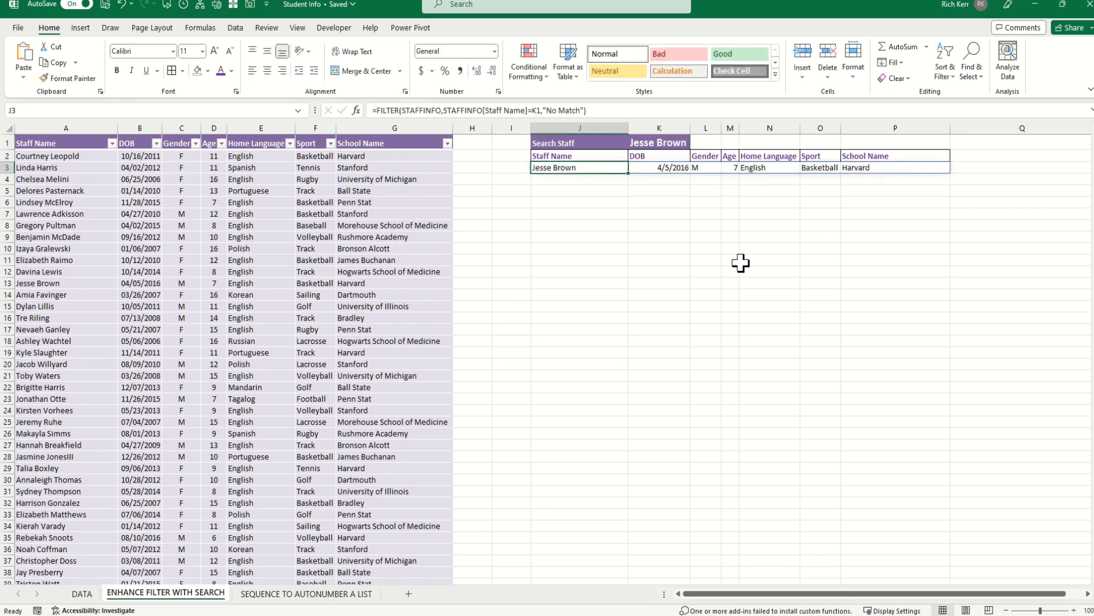
Search K1 for only a first name, leaving J3 showing No Match.
{"action": "left_click", "coordinate": [665, 140]}
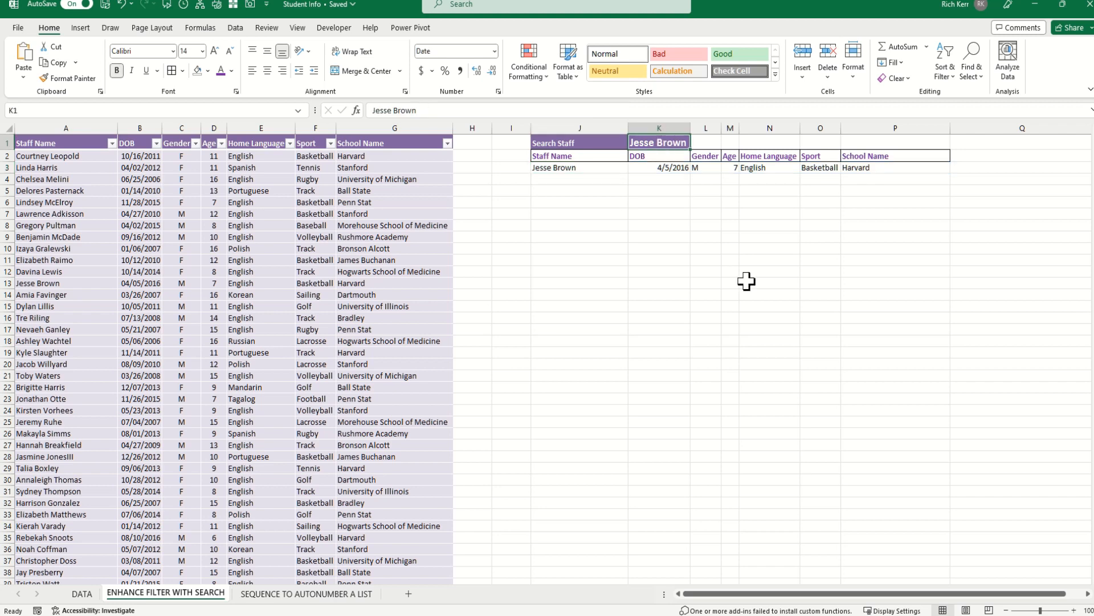
{"action": "type", "text": "Sydney"}
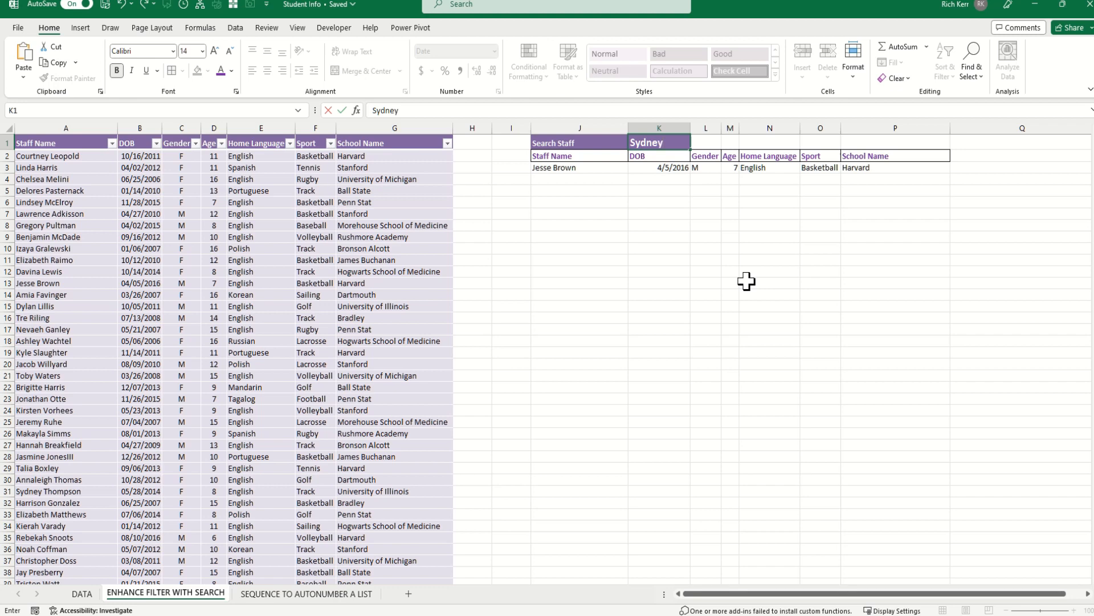
{"action": "key", "text": "Return"}
{"action": "key", "text": "Down"}
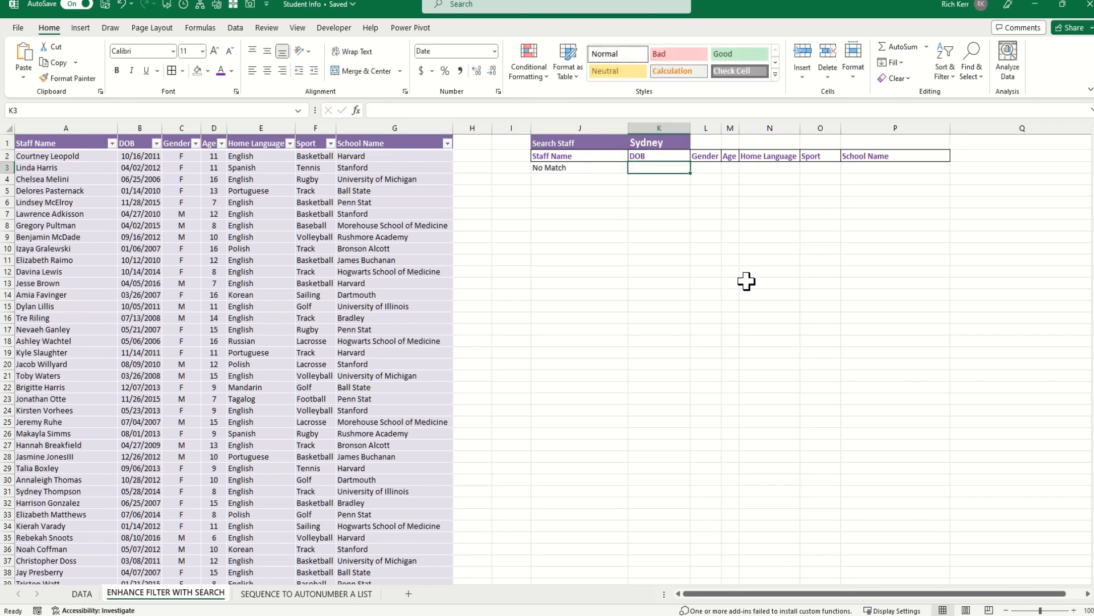
{"action": "key", "text": "Up"}
{"action": "key", "text": "Down"}
{"action": "key", "text": "Left"}
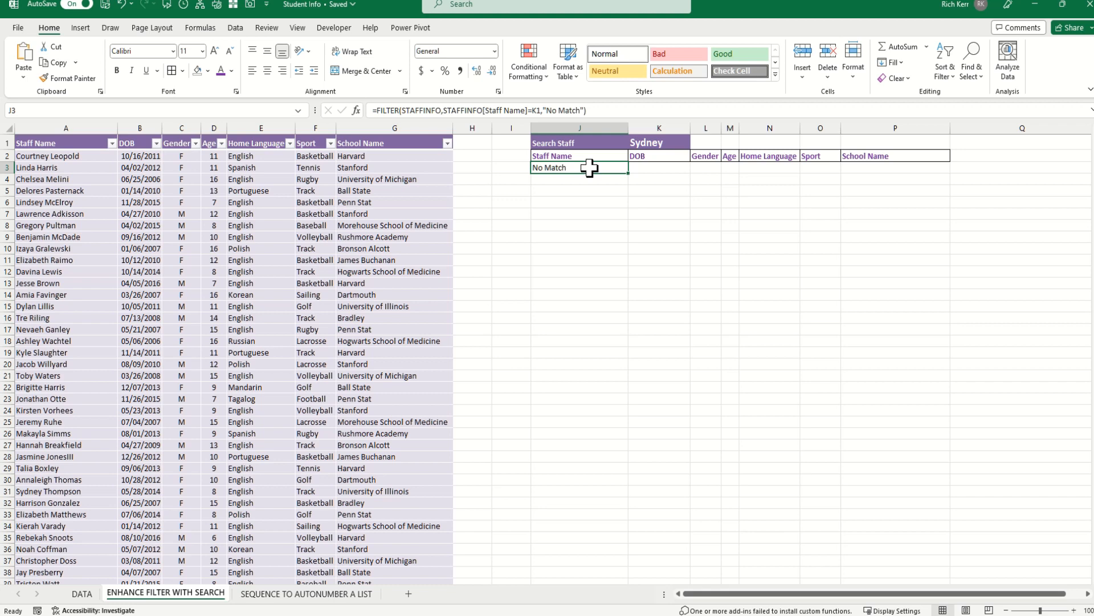
Rewrite J3 as =search(K1,STAFFINFO[Staff Name]) to find the K1 text in staff names.
{"action": "type", "text": "="}
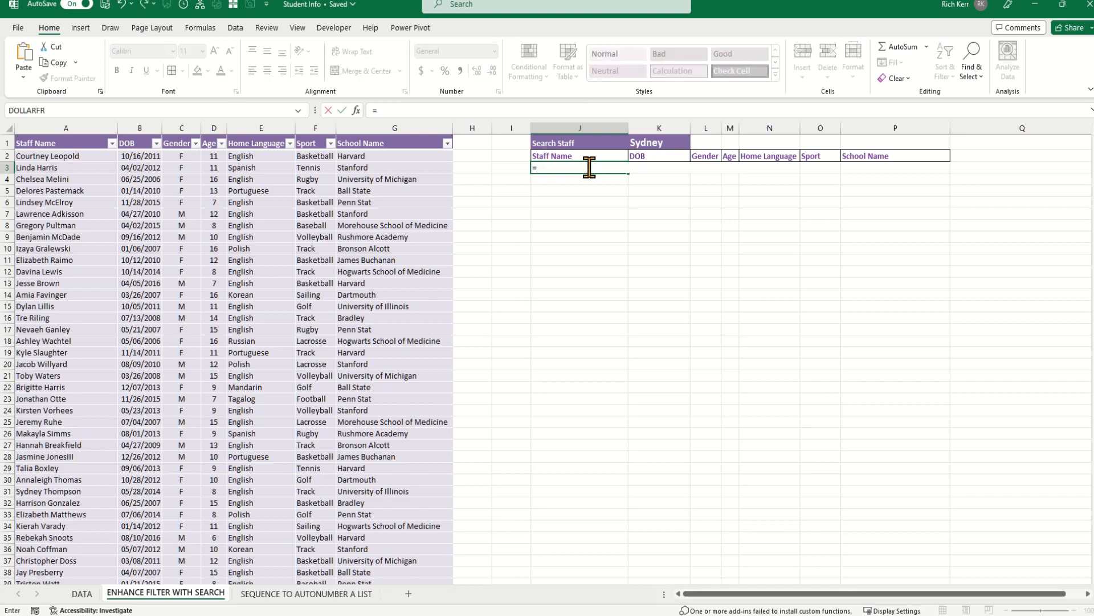
{"action": "type", "text": "search"}
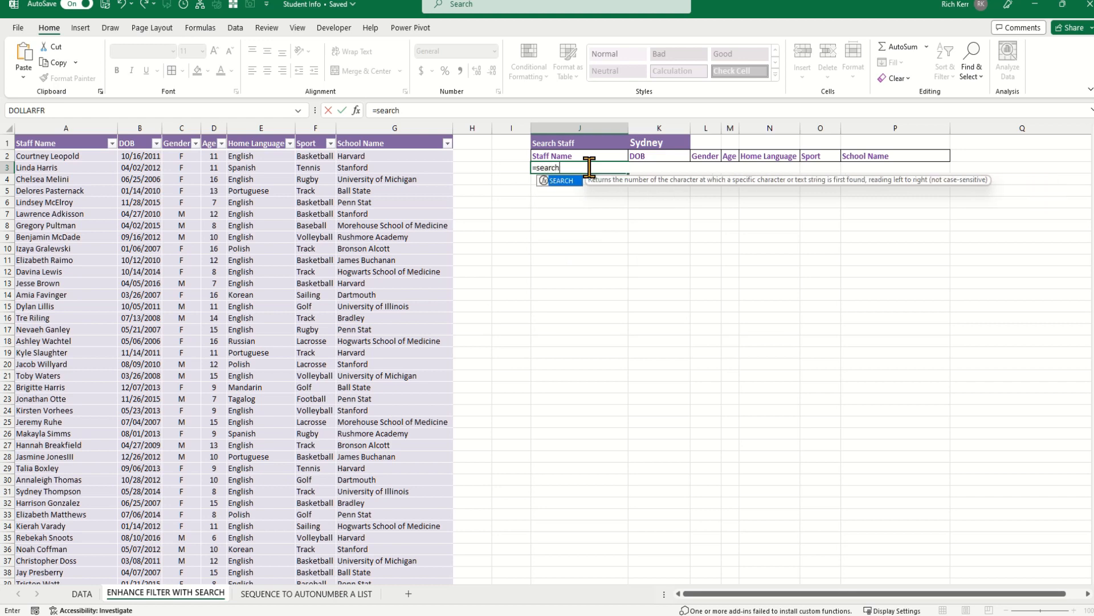
{"action": "type", "text": "("}
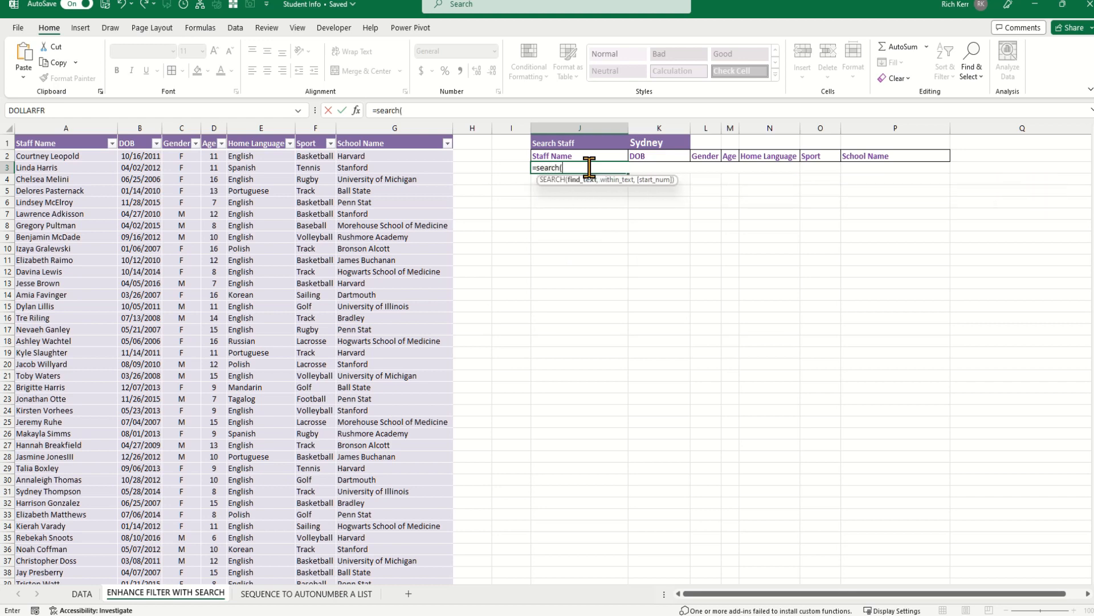
{"action": "left_click", "coordinate": [663, 138]}
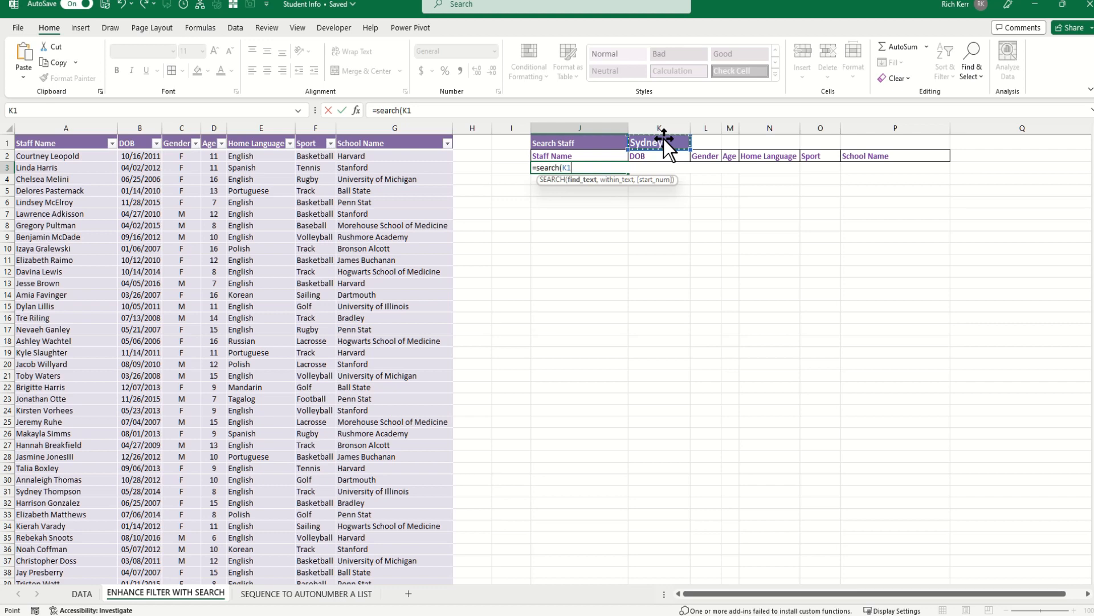
{"action": "type", "text": ",st"}
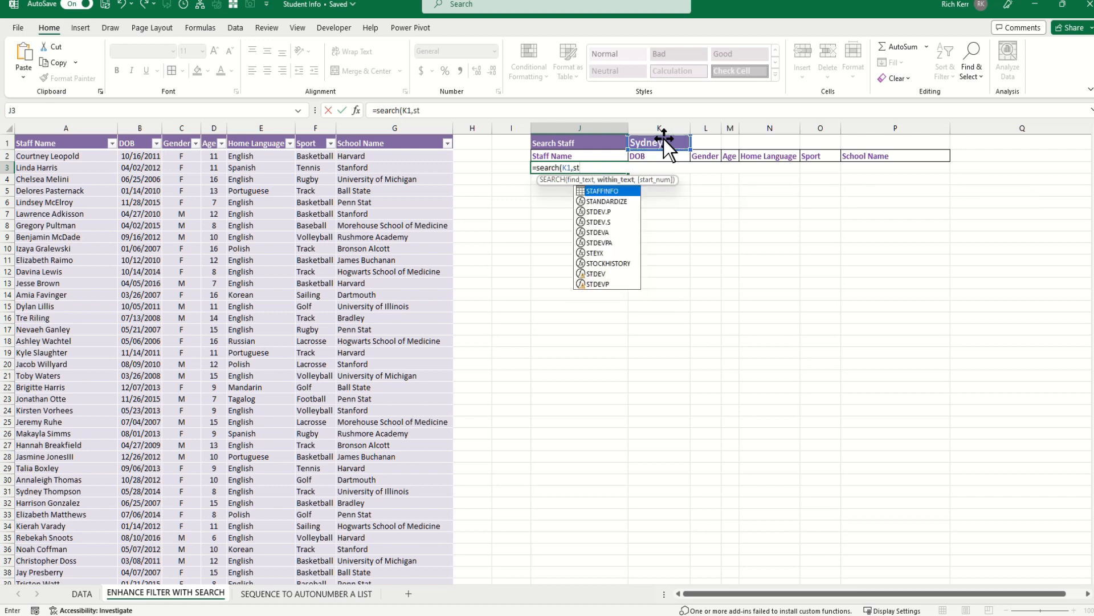
{"action": "key", "text": "Tab"}
{"action": "type", "text": "[st"}
{"action": "key", "text": "Tab"}
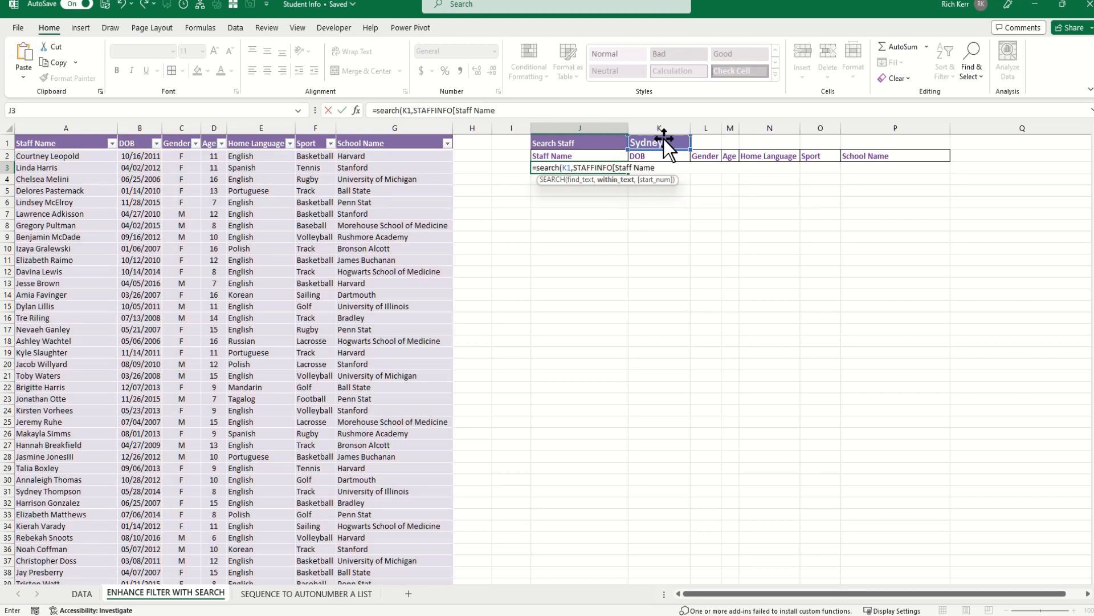
{"action": "type", "text": "]"}
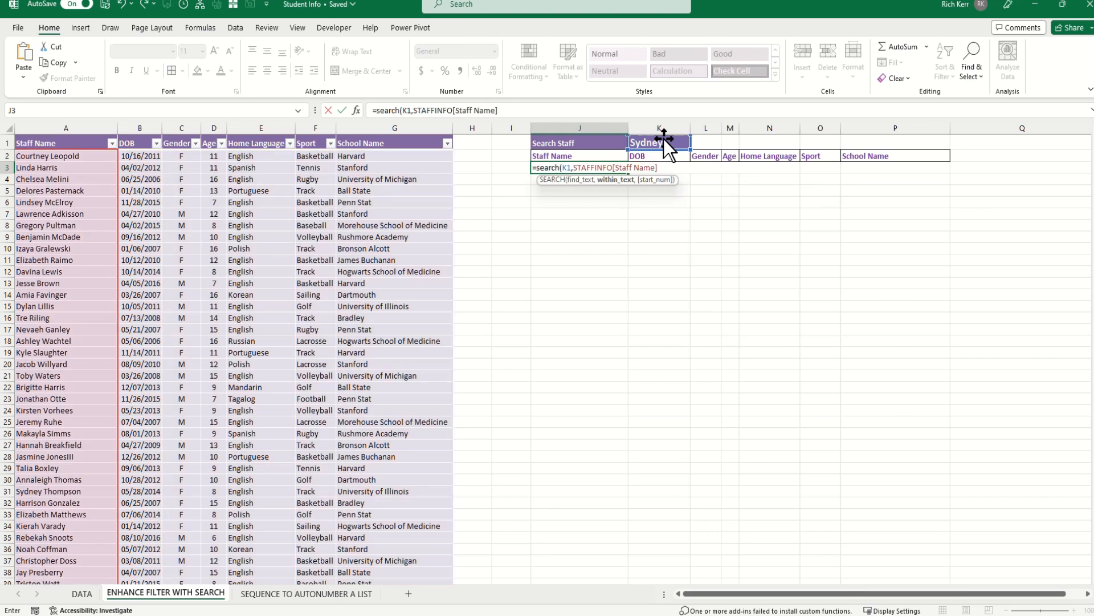
{"action": "type", "text": ")"}
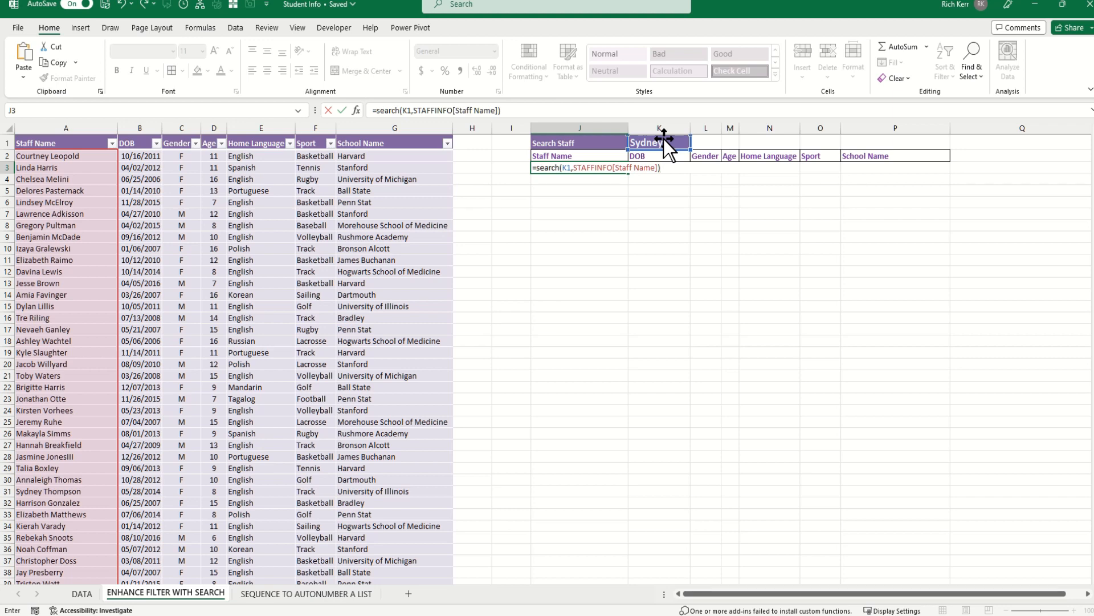
Commit the SEARCH formula and review its spilled #VALUE! results down column J.
{"action": "key", "text": "Return"}
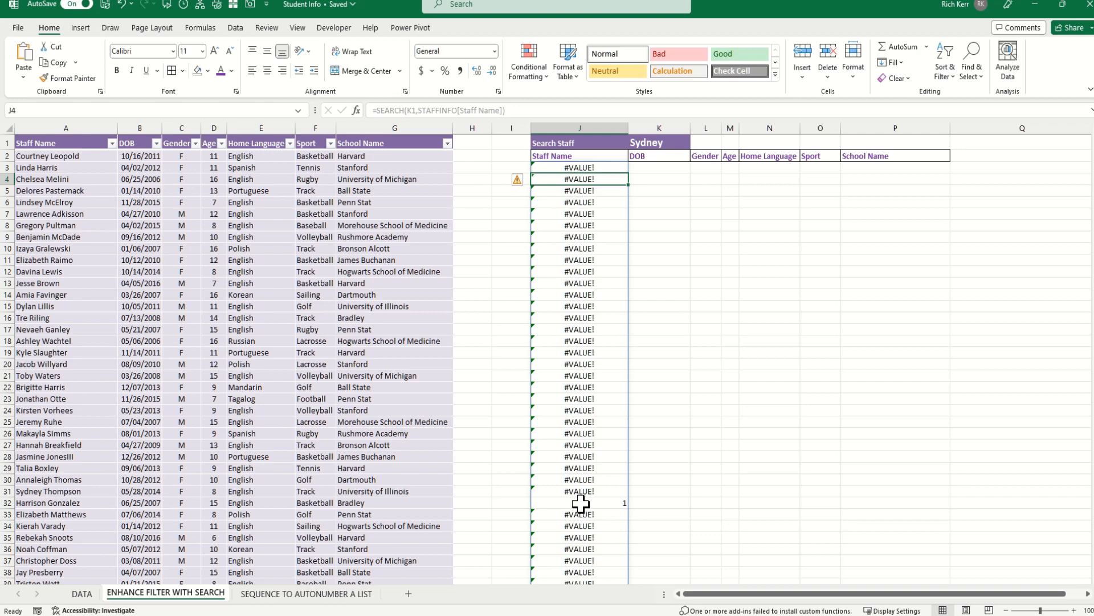
{"action": "scroll", "coordinate": [580, 503], "scroll_direction": "down", "scroll_amount": 2}
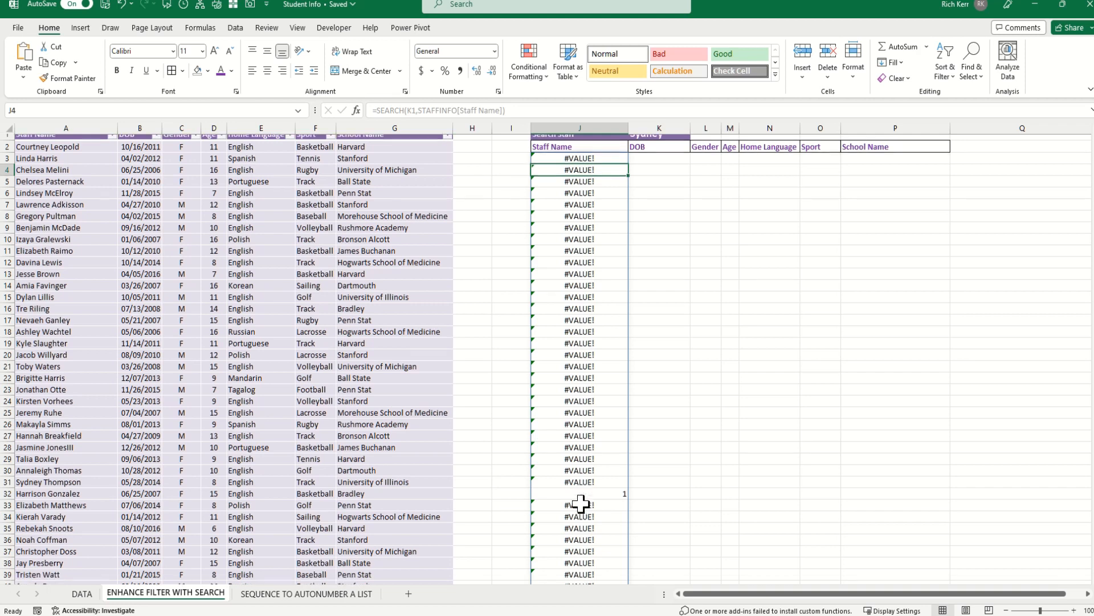
{"action": "scroll", "coordinate": [601, 428], "scroll_direction": "down", "scroll_amount": 3}
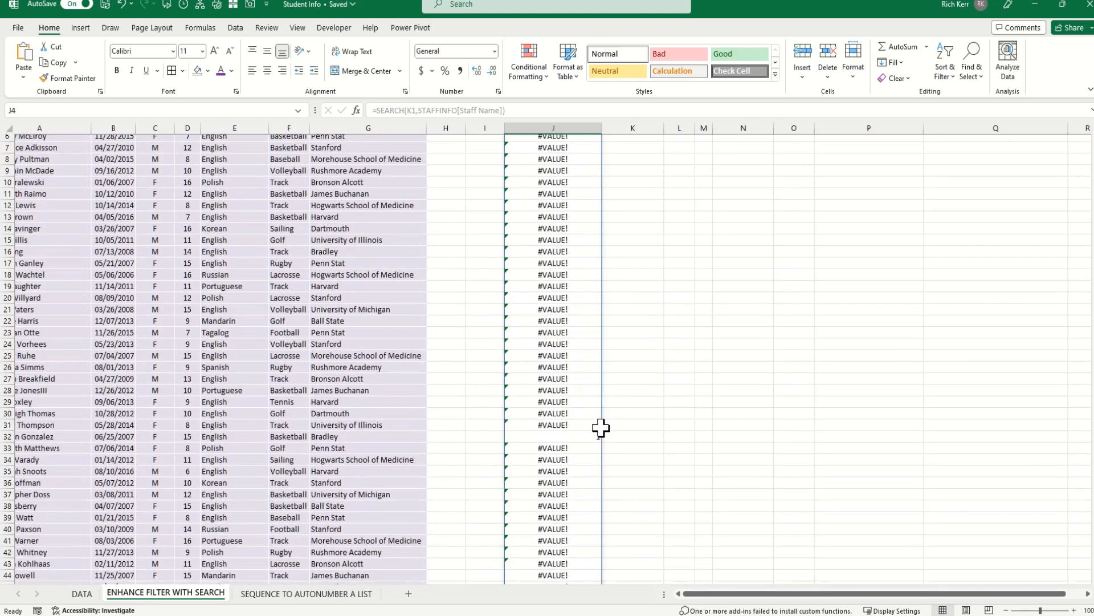
{"action": "scroll", "coordinate": [556, 457], "scroll_direction": "right", "scroll_amount": 1}
{"action": "scroll", "coordinate": [553, 458], "scroll_direction": "down", "scroll_amount": 1}
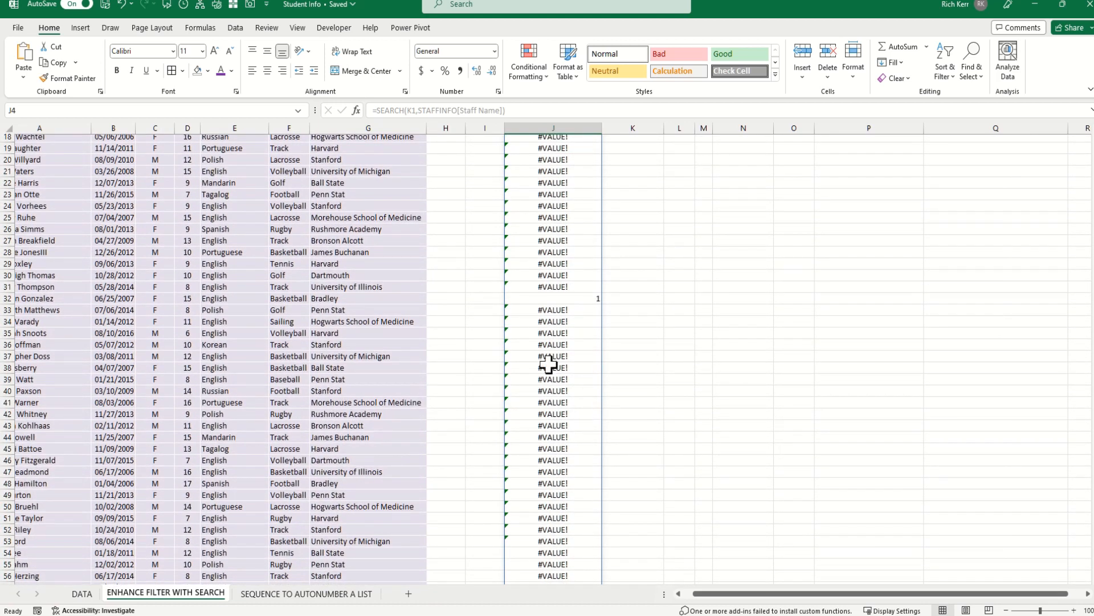
{"action": "scroll", "coordinate": [570, 292], "scroll_direction": "down", "scroll_amount": 20}
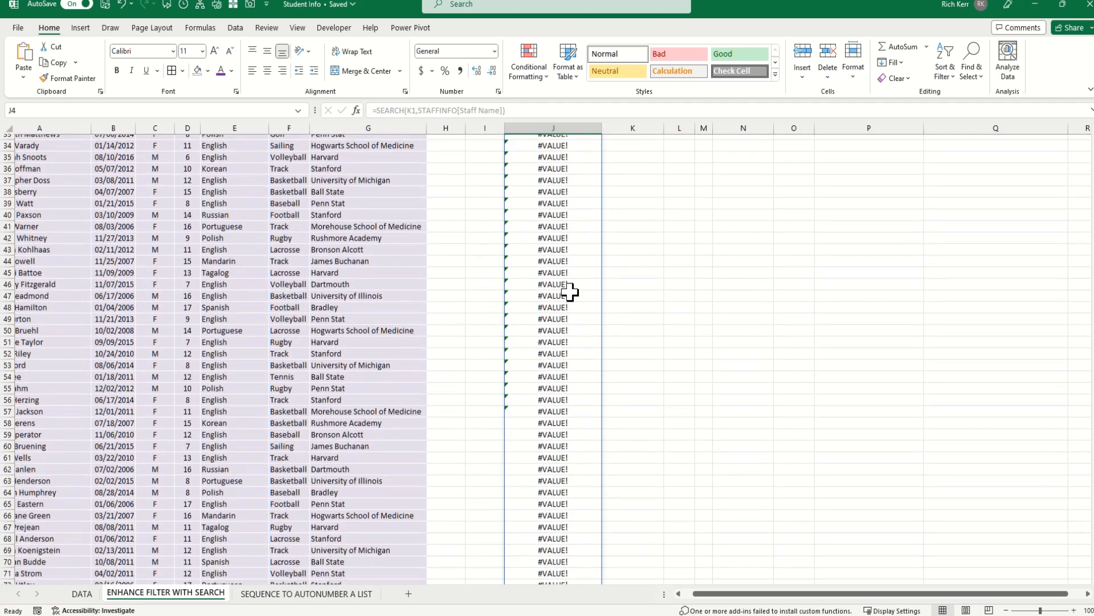
{"action": "scroll", "coordinate": [570, 292], "scroll_direction": "down", "scroll_amount": 20}
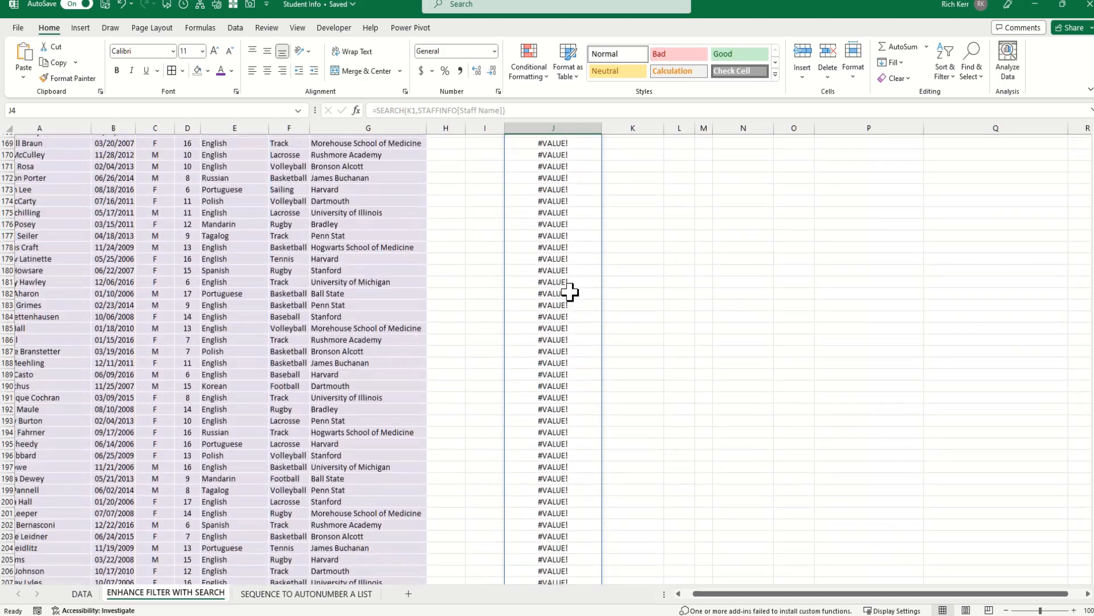
{"action": "scroll", "coordinate": [570, 291], "scroll_direction": "up", "scroll_amount": 6}
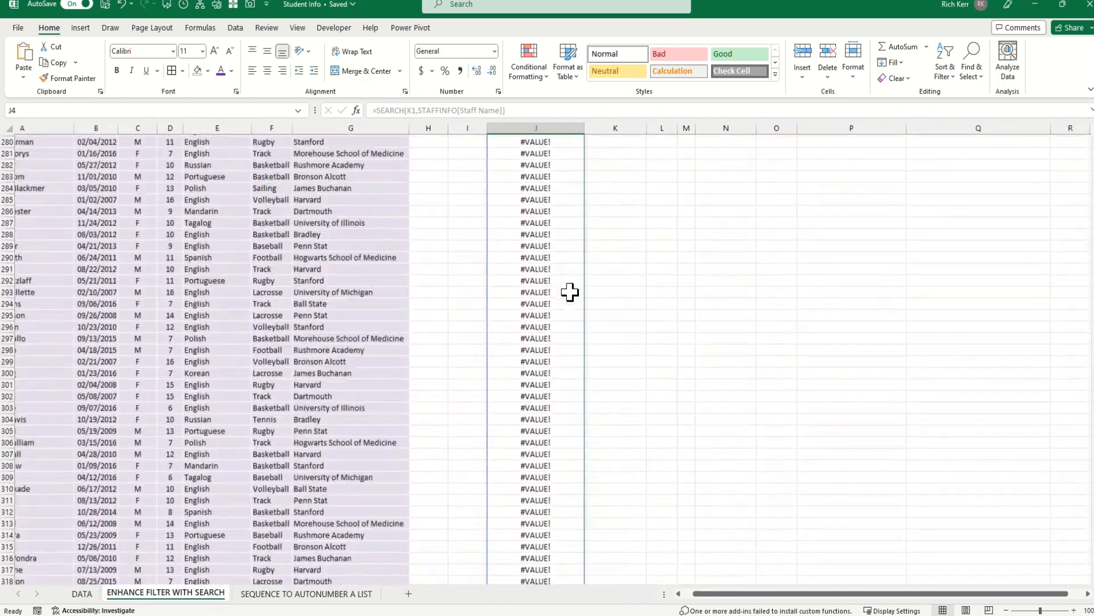
{"action": "scroll", "coordinate": [570, 292], "scroll_direction": "left", "scroll_amount": 3}
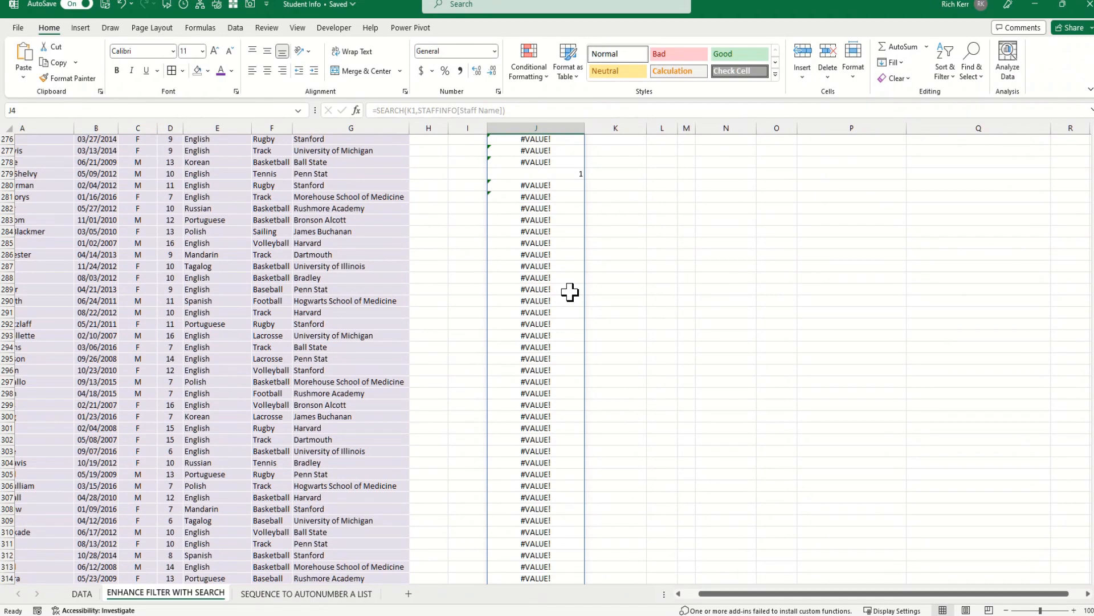
{"action": "scroll", "coordinate": [570, 292], "scroll_direction": "left", "scroll_amount": 2}
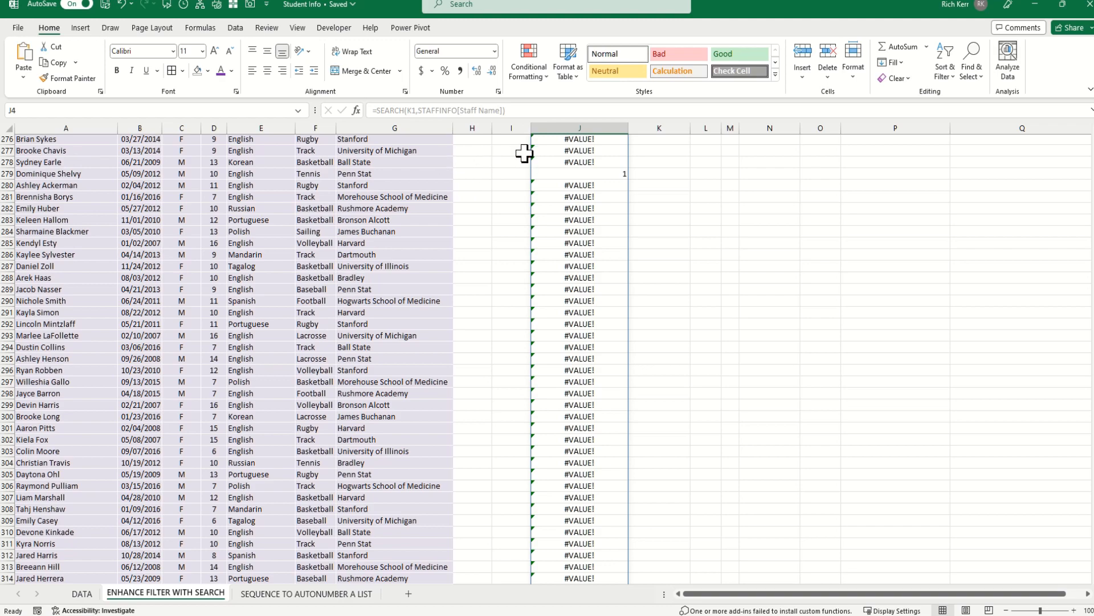
{"action": "scroll", "coordinate": [555, 168], "scroll_direction": "up", "scroll_amount": 4}
{"action": "scroll", "coordinate": [555, 169], "scroll_direction": "up", "scroll_amount": 20}
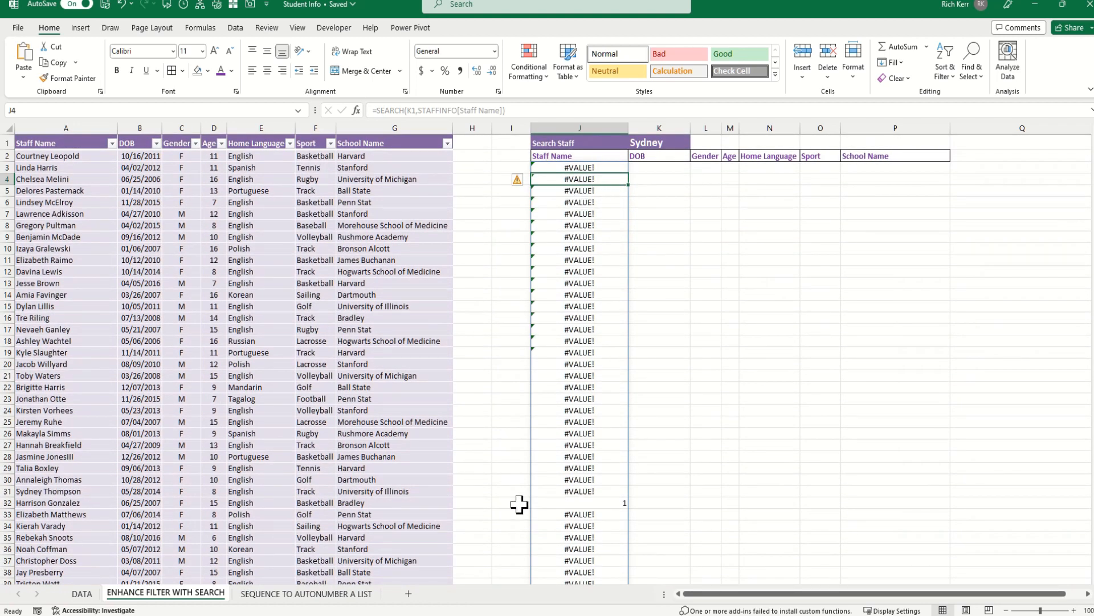
Inspect J32, the only result returning 1.
{"action": "left_click", "coordinate": [563, 500]}
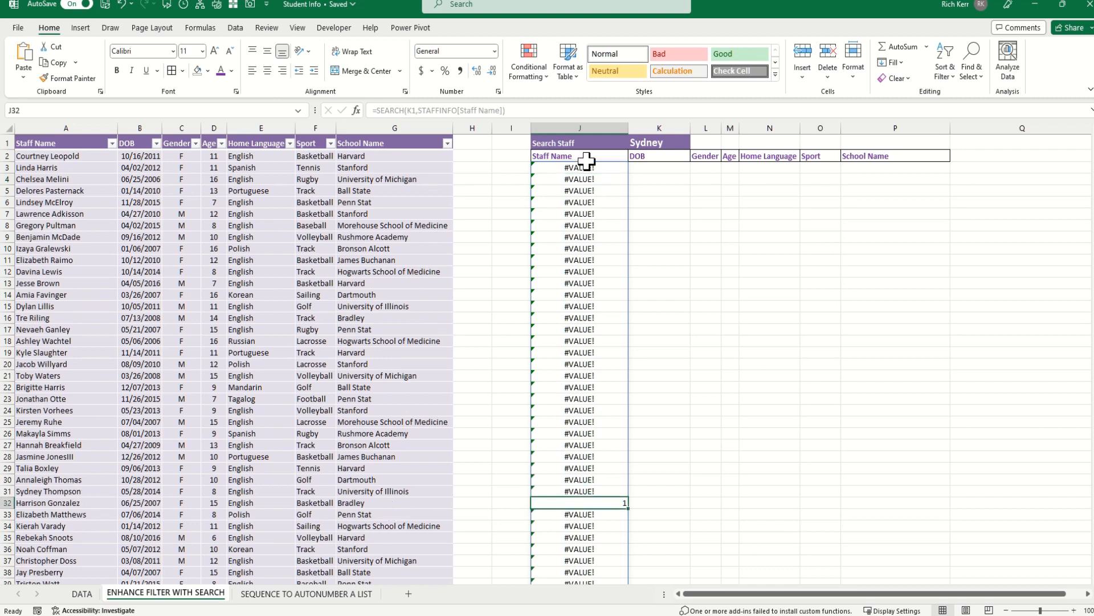
{"action": "scroll", "coordinate": [595, 293], "scroll_direction": "down", "scroll_amount": 20}
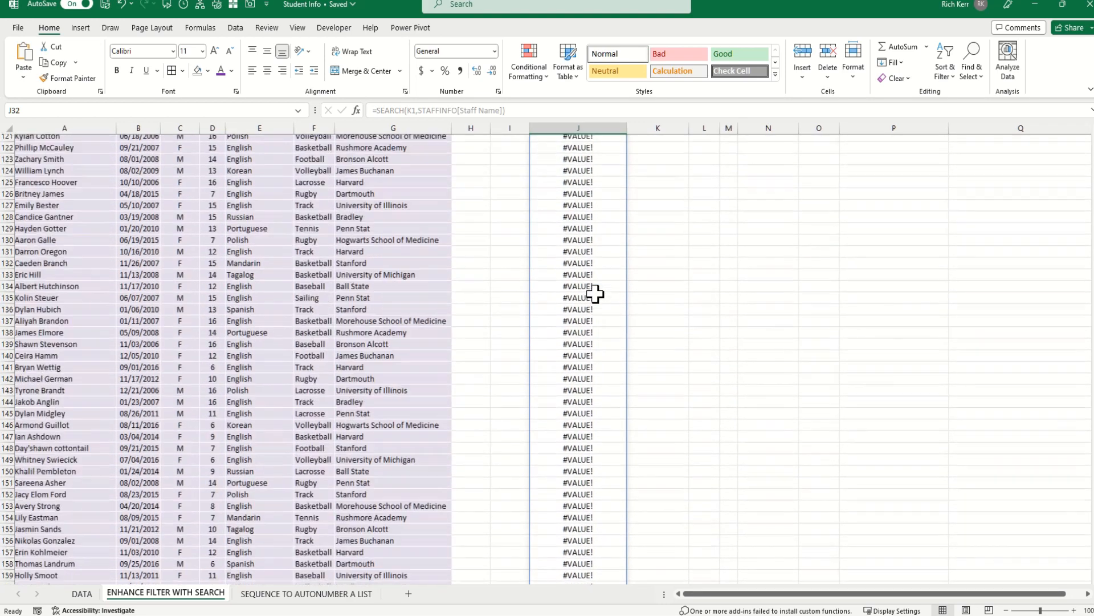
{"action": "scroll", "coordinate": [595, 293], "scroll_direction": "down", "scroll_amount": 20}
{"action": "scroll", "coordinate": [595, 293], "scroll_direction": "up", "scroll_amount": 20}
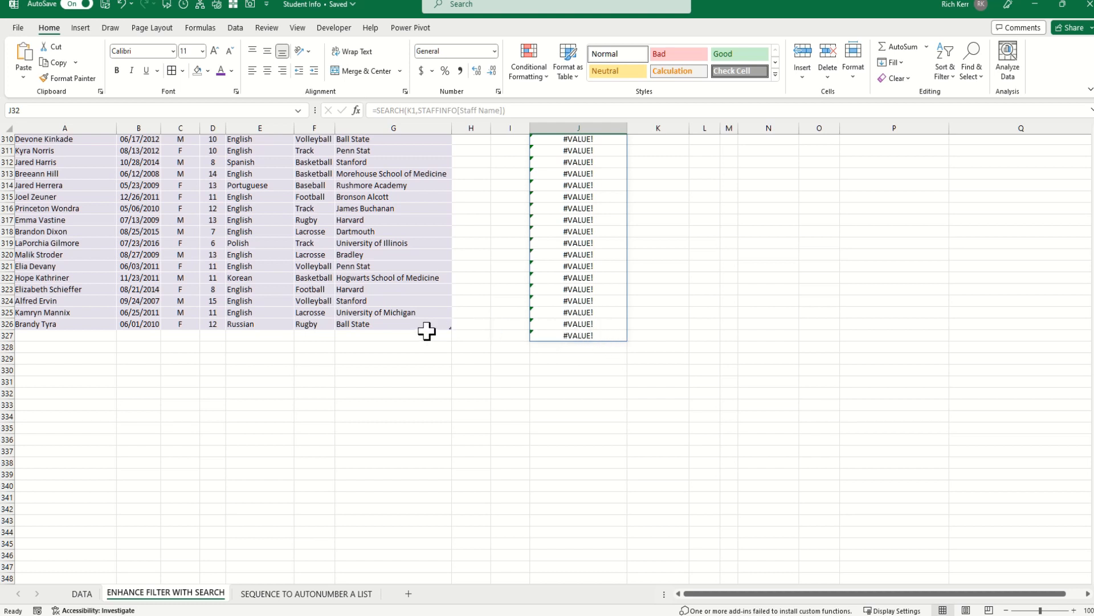
{"action": "scroll", "coordinate": [627, 345], "scroll_direction": "down", "scroll_amount": 3}
{"action": "scroll", "coordinate": [627, 345], "scroll_direction": "up", "scroll_amount": 20}
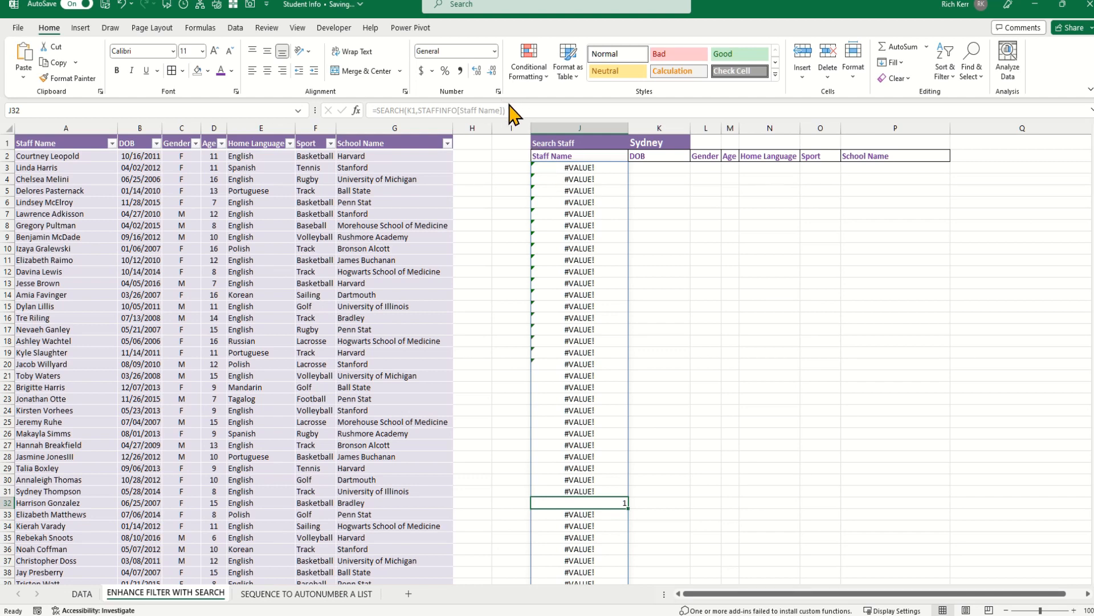
Wrap J3's SEARCH in ISNUMBER so column J spills TRUE/FALSE instead of #VALUE!
{"action": "key", "text": "BackSpace"}
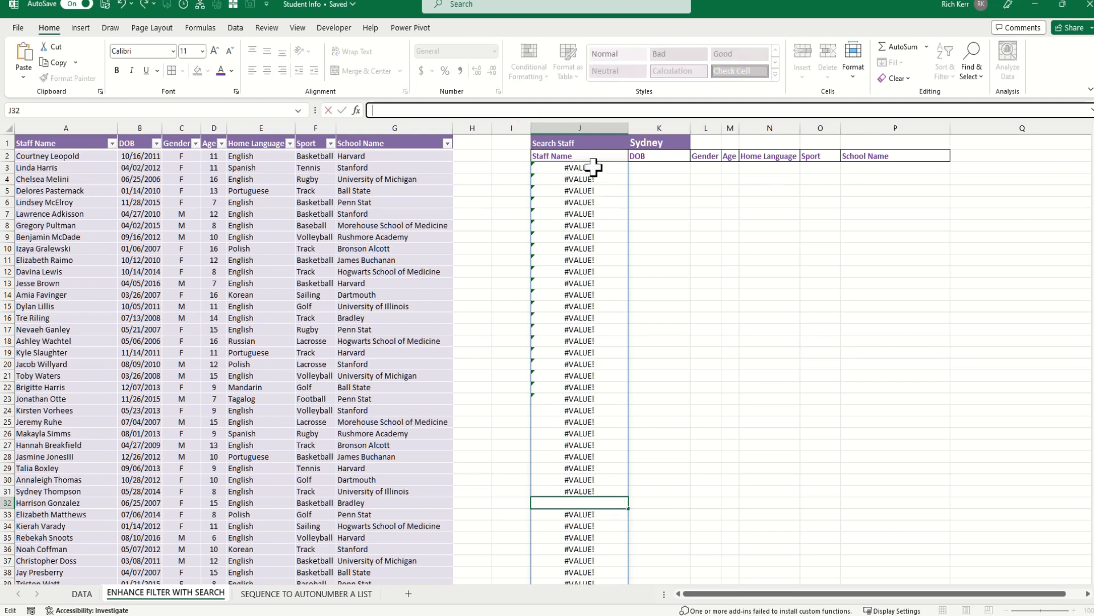
{"action": "key", "text": "Escape"}
{"action": "left_click", "coordinate": [585, 167]}
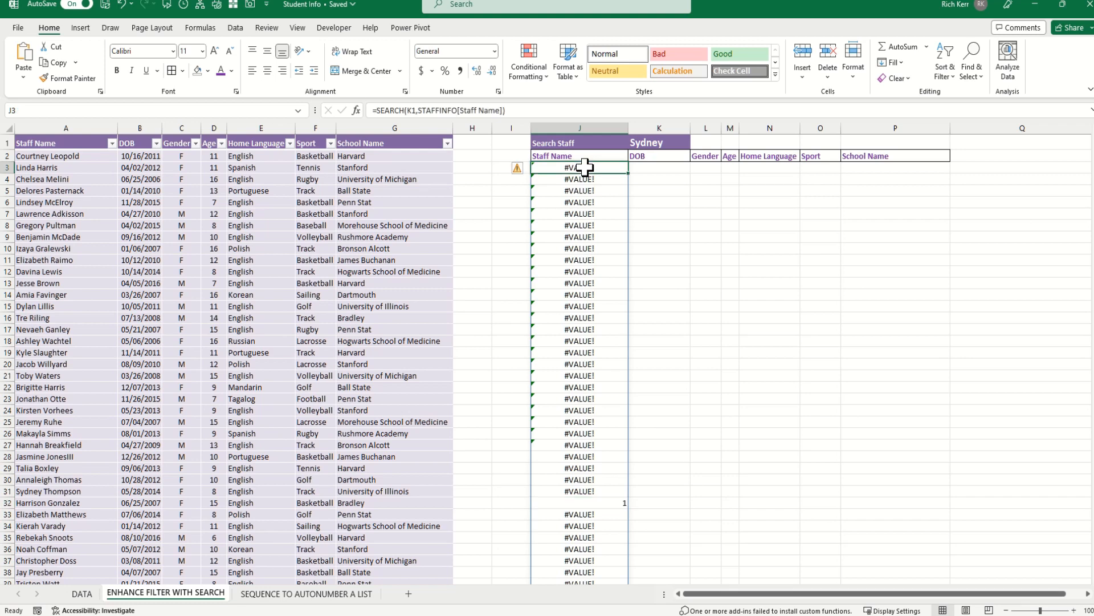
{"action": "left_click", "coordinate": [374, 110]}
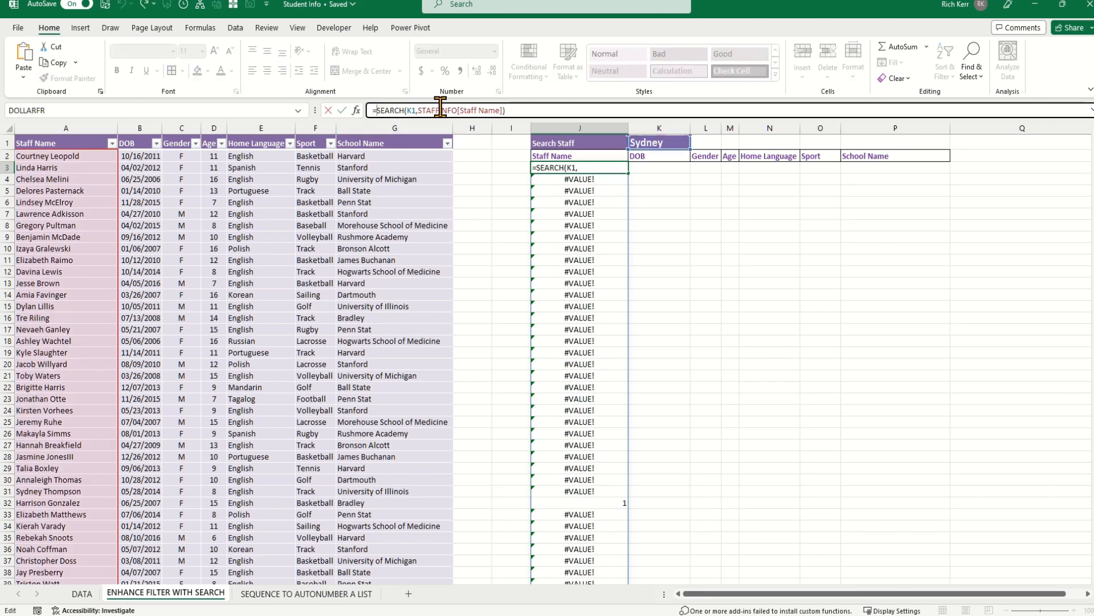
{"action": "type", "text": "isnum"}
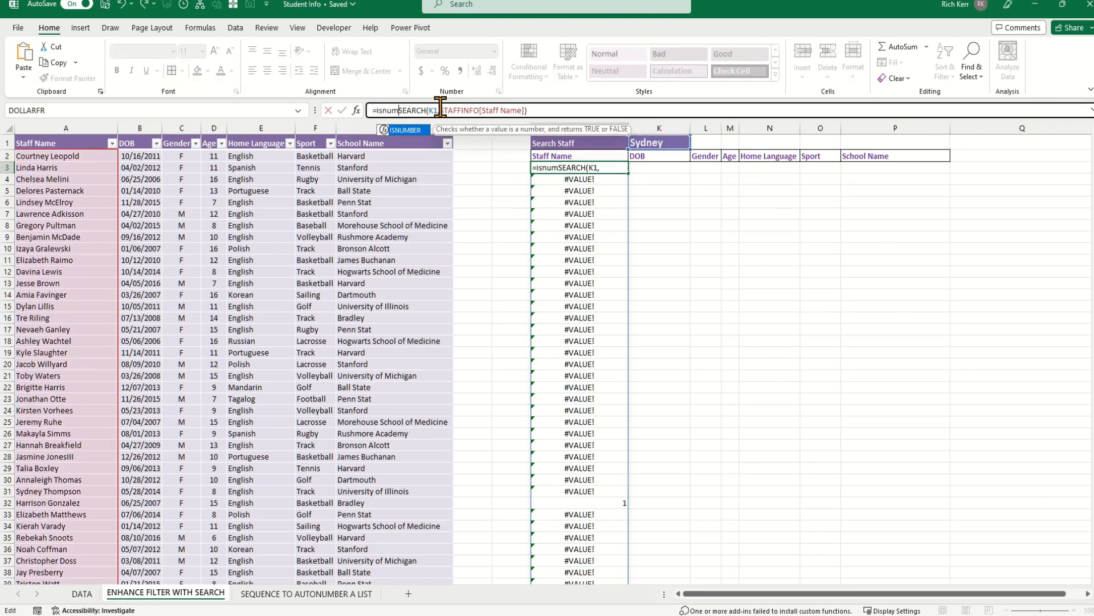
{"action": "type", "text": "ber("}
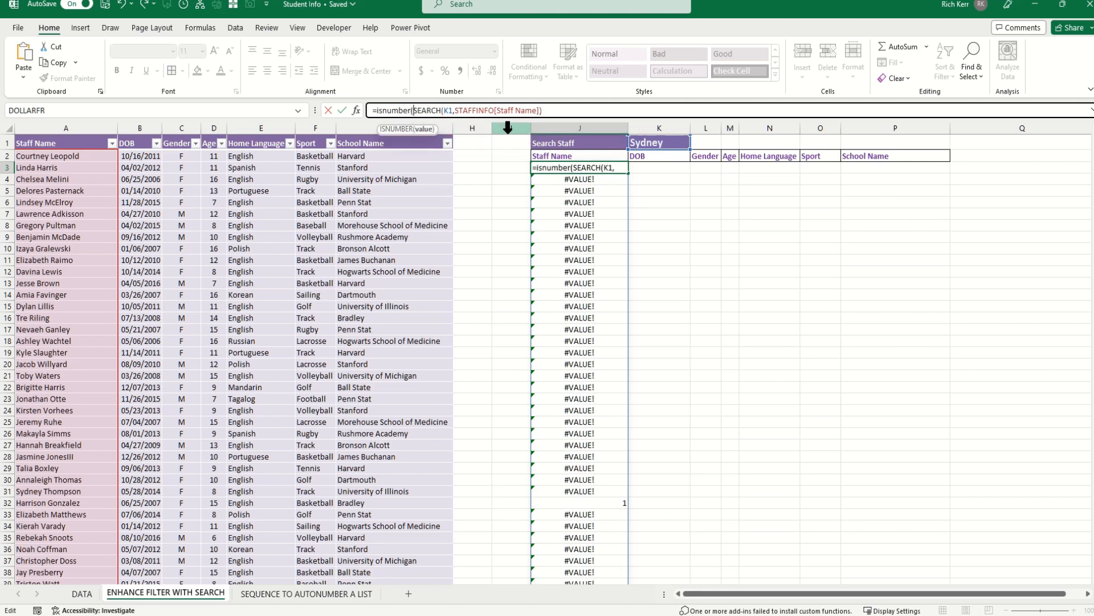
{"action": "left_click", "coordinate": [558, 113]}
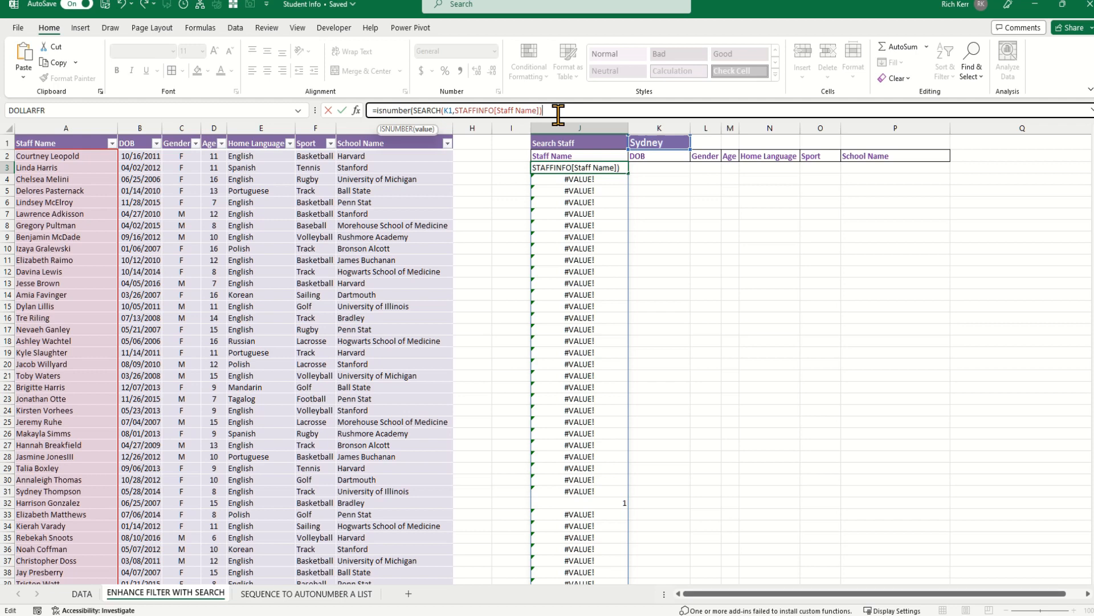
{"action": "type", "text": ")"}
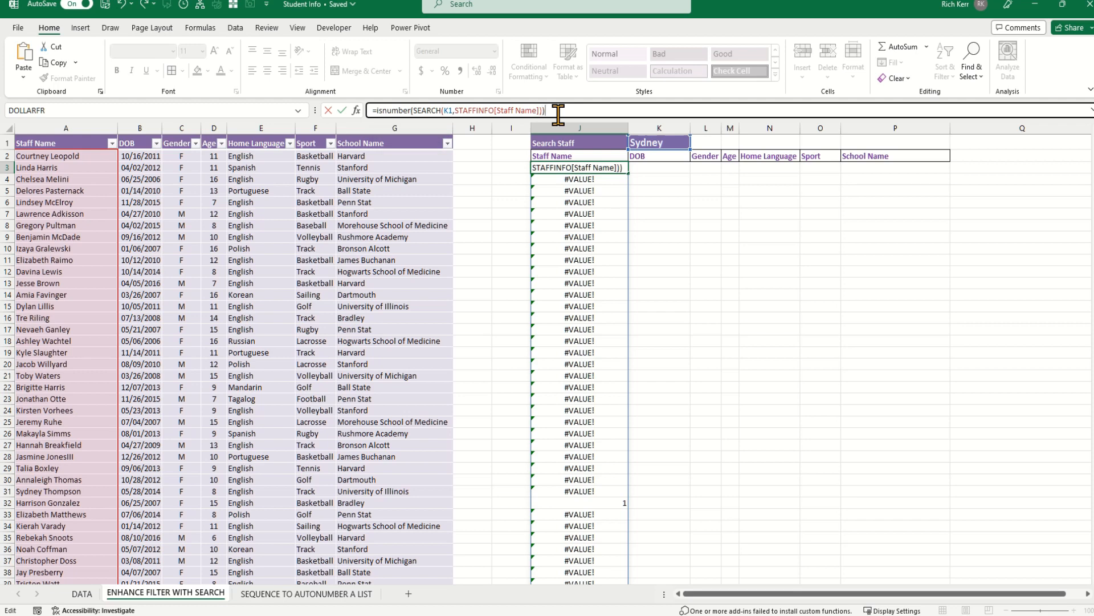
{"action": "key", "text": "Return"}
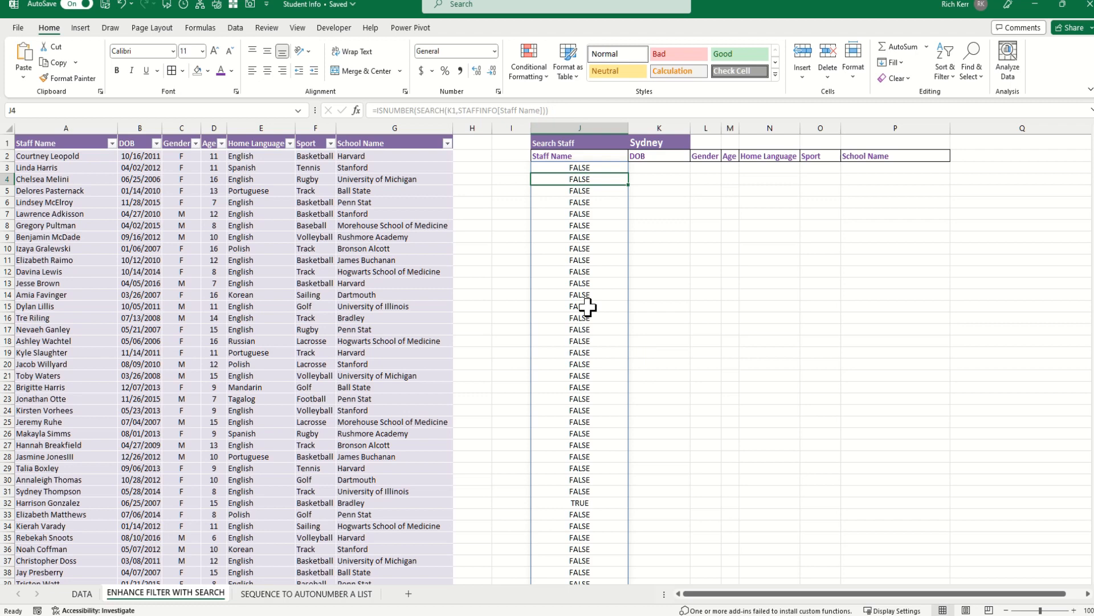
{"action": "scroll", "coordinate": [588, 308], "scroll_direction": "down", "scroll_amount": 4}
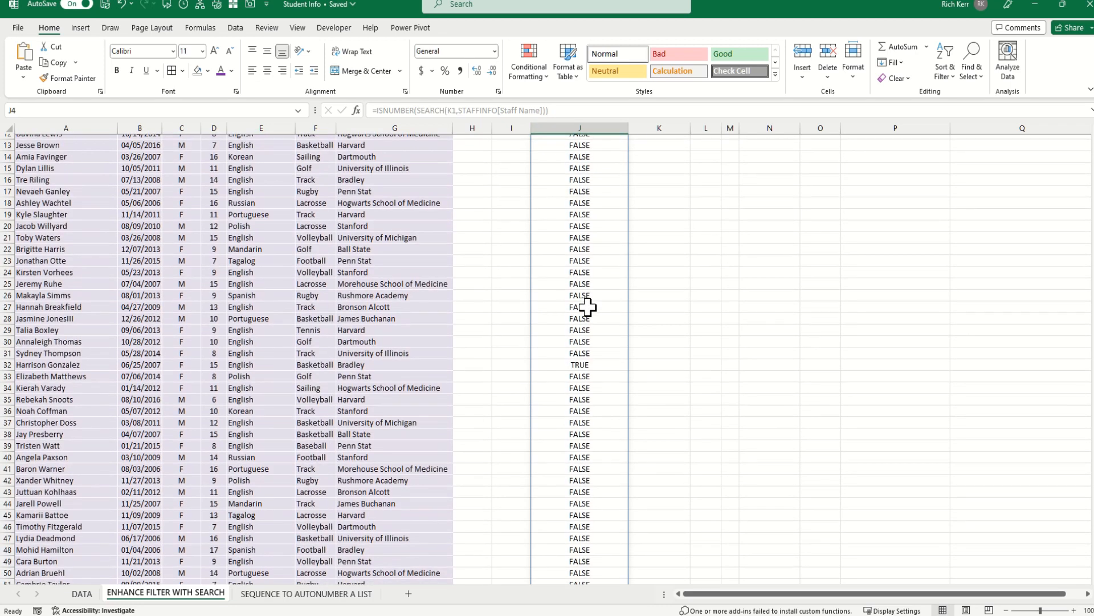
{"action": "scroll", "coordinate": [588, 308], "scroll_direction": "up", "scroll_amount": 4}
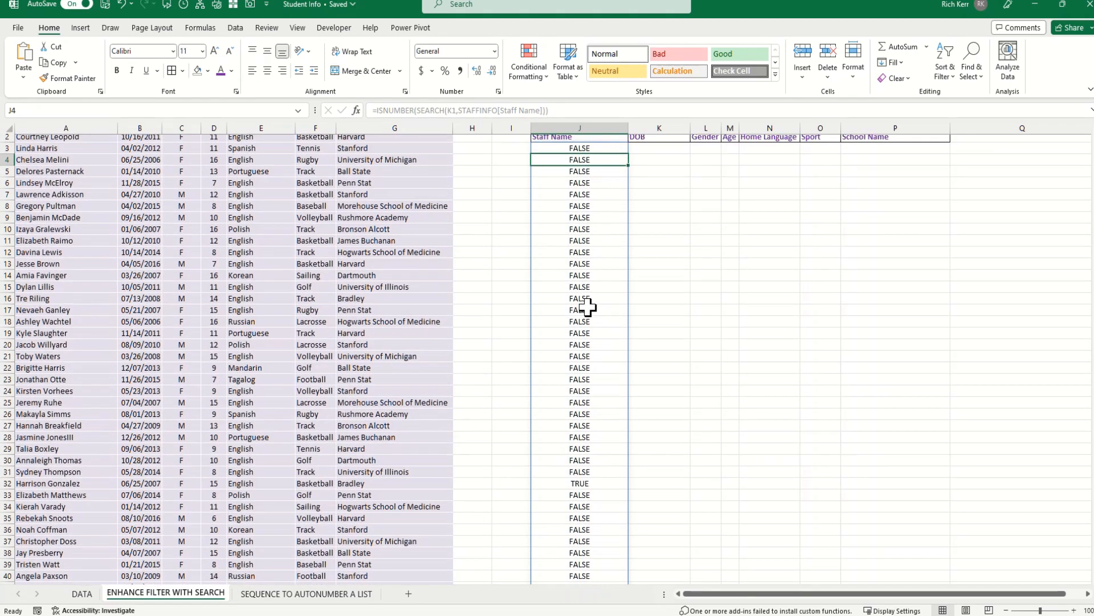
{"action": "scroll", "coordinate": [587, 308], "scroll_direction": "down", "scroll_amount": 1}
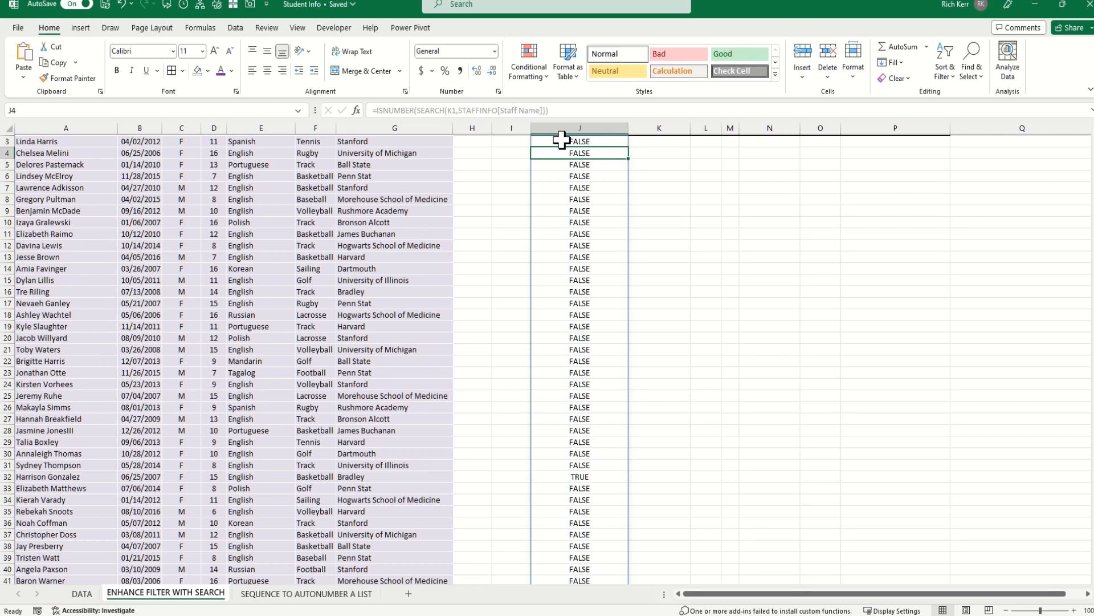
{"action": "scroll", "coordinate": [561, 140], "scroll_direction": "up", "scroll_amount": 1}
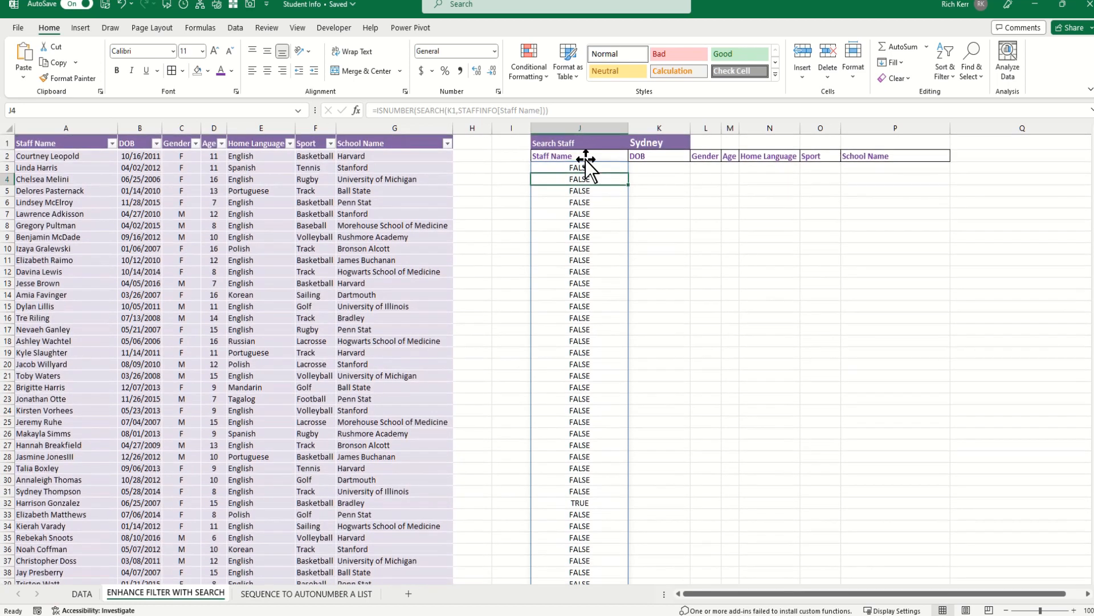
{"action": "left_click", "coordinate": [606, 502]}
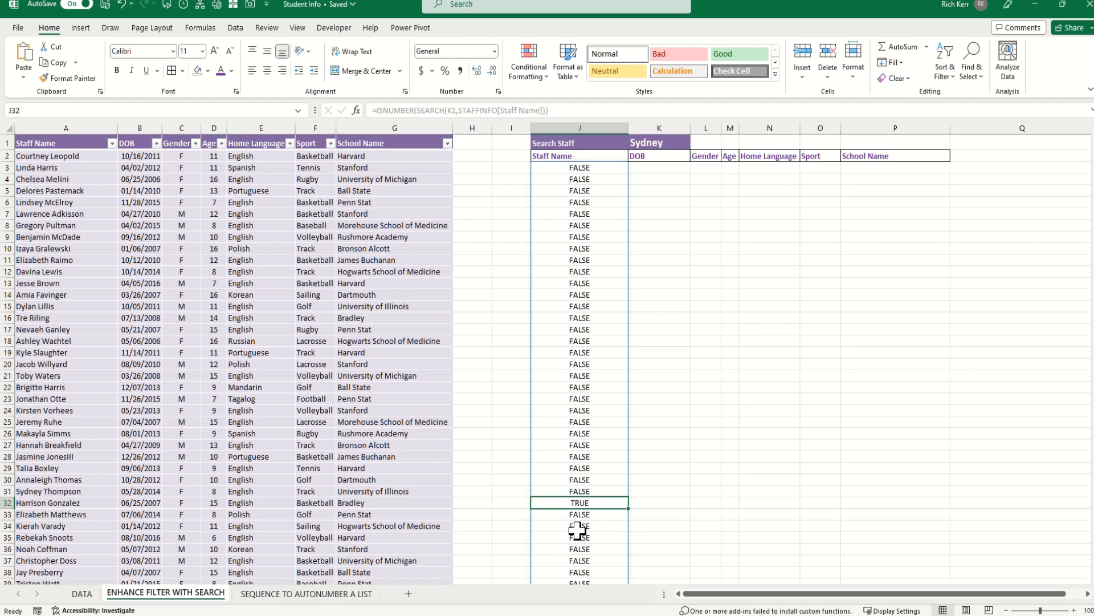
{"action": "left_click", "coordinate": [558, 167]}
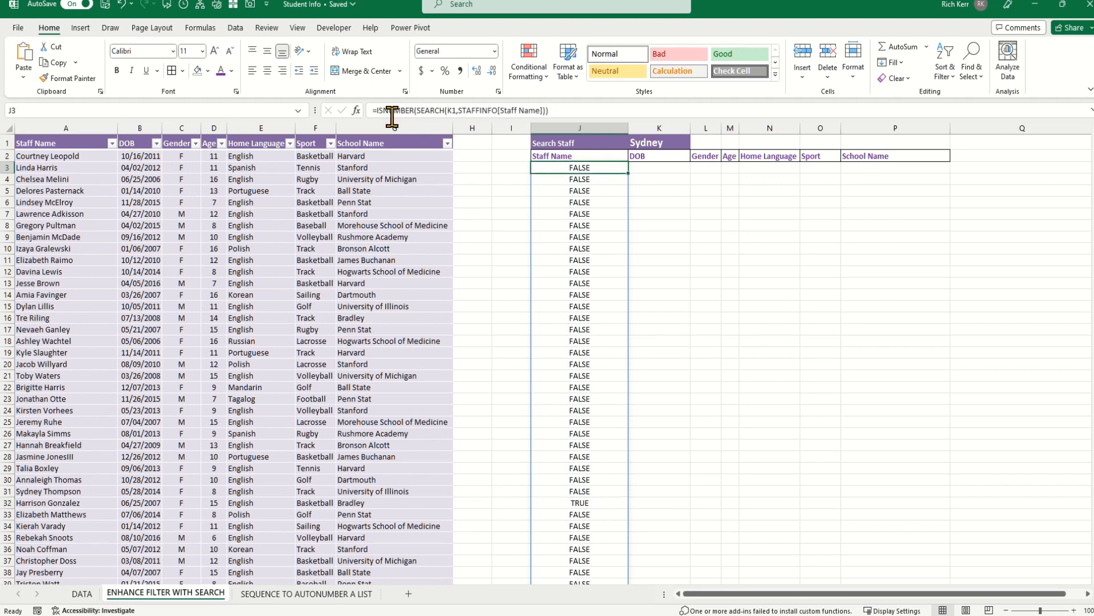
Wrap the ISNUMBER test in FILTER(STAFFINFO, …, "No Match Found!") to return matching records.
{"action": "left_click", "coordinate": [374, 110]}
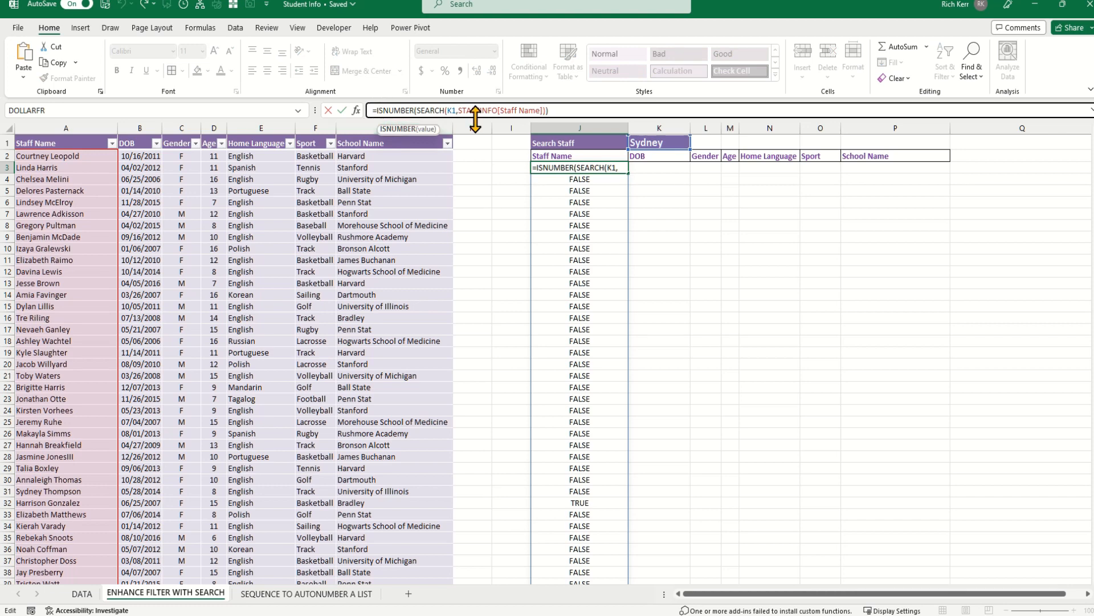
{"action": "type", "text": "filter"}
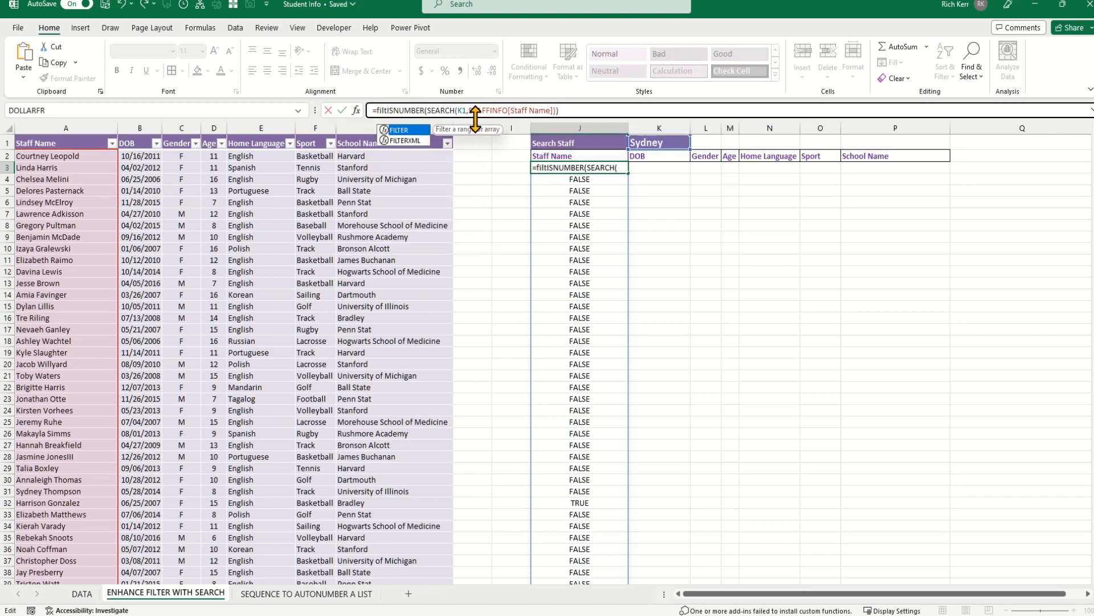
{"action": "type", "text": "("}
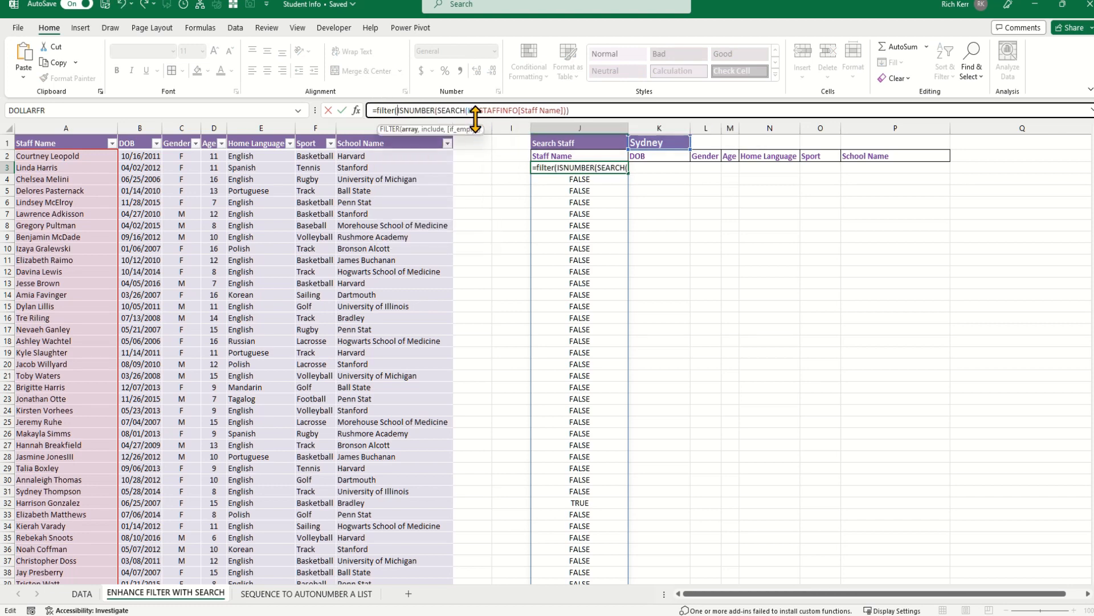
{"action": "type", "text": "STAFFINFO"}
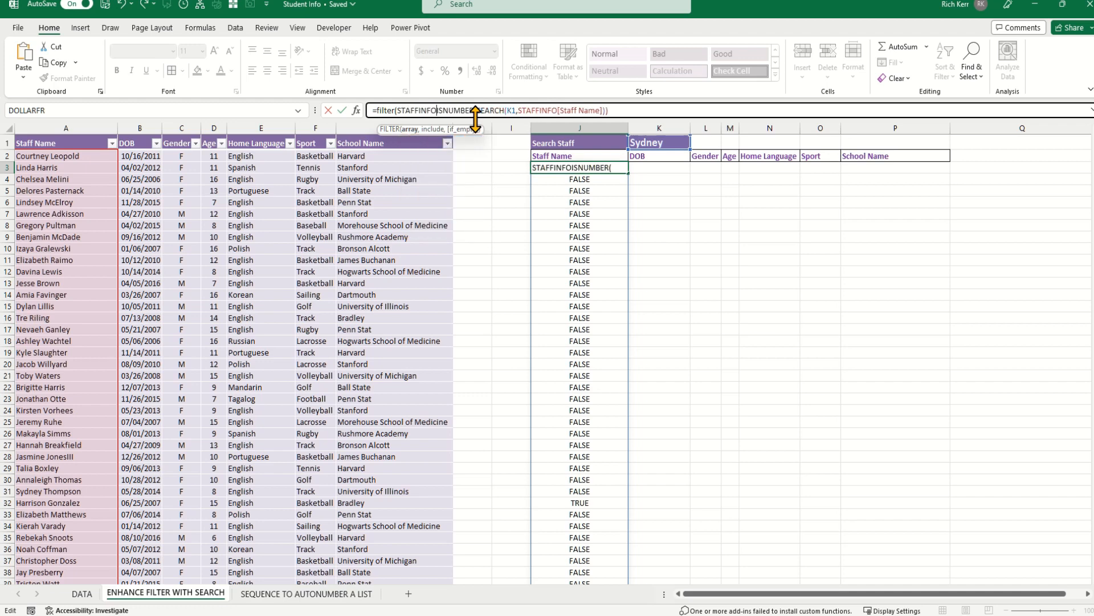
{"action": "type", "text": "m"}
{"action": "key", "text": "BackSpace"}
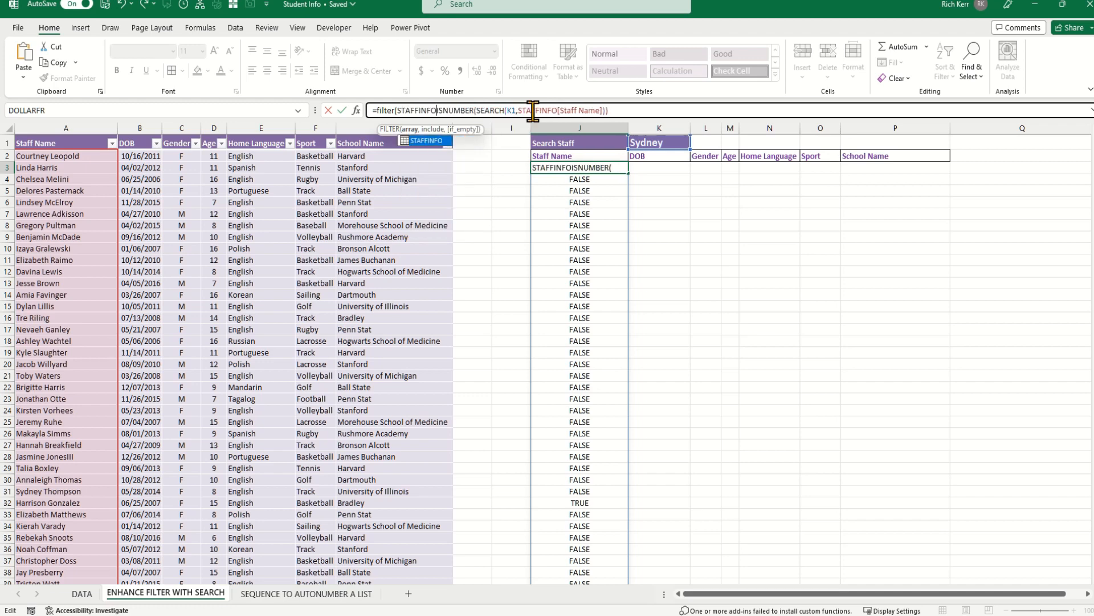
{"action": "type", "text": ","}
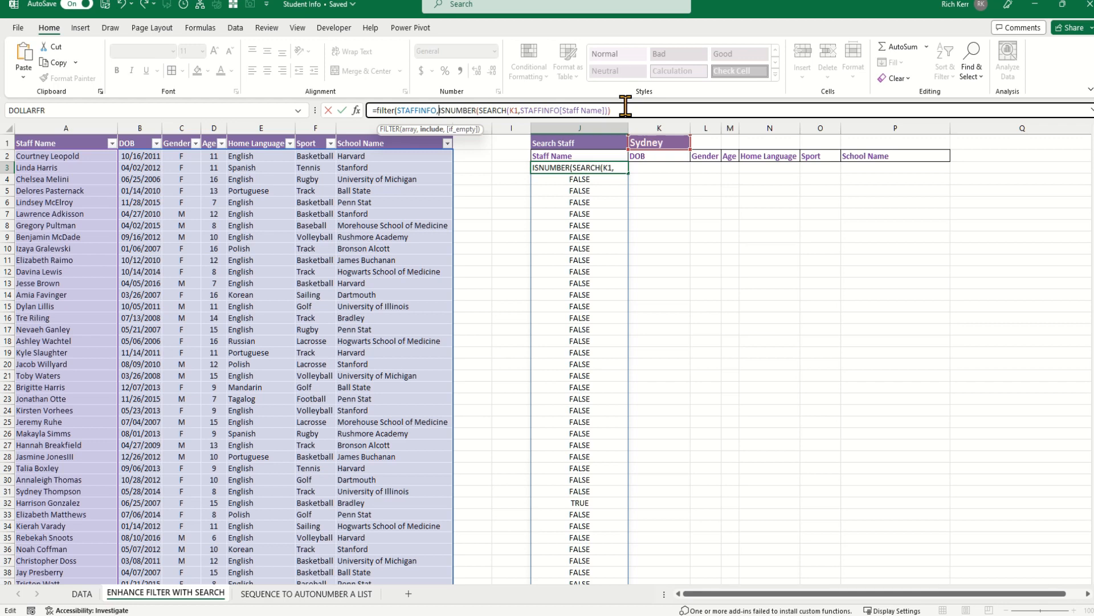
{"action": "left_click", "coordinate": [625, 106]}
{"action": "type", "text": ","}
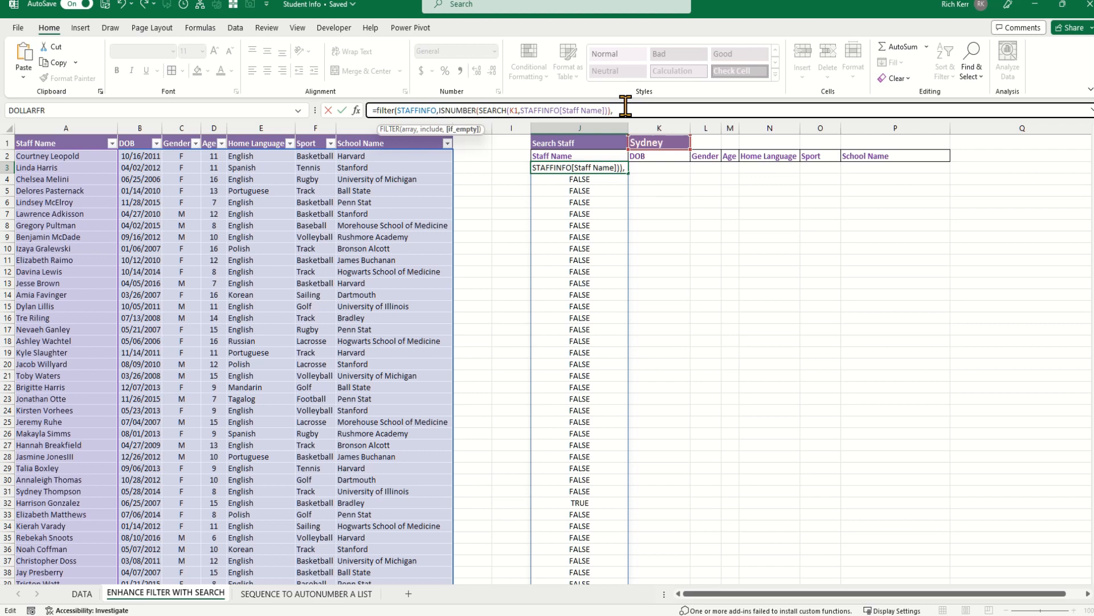
{"action": "type", "text": "\"No Match Found"}
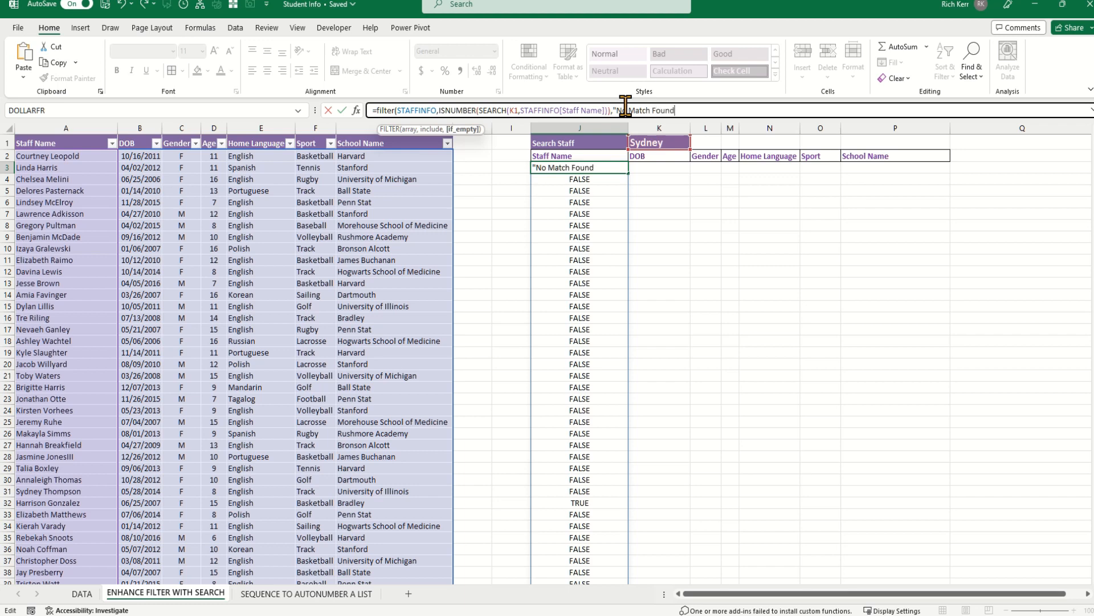
{"action": "type", "text": "!\")"}
{"action": "key", "text": "Return"}
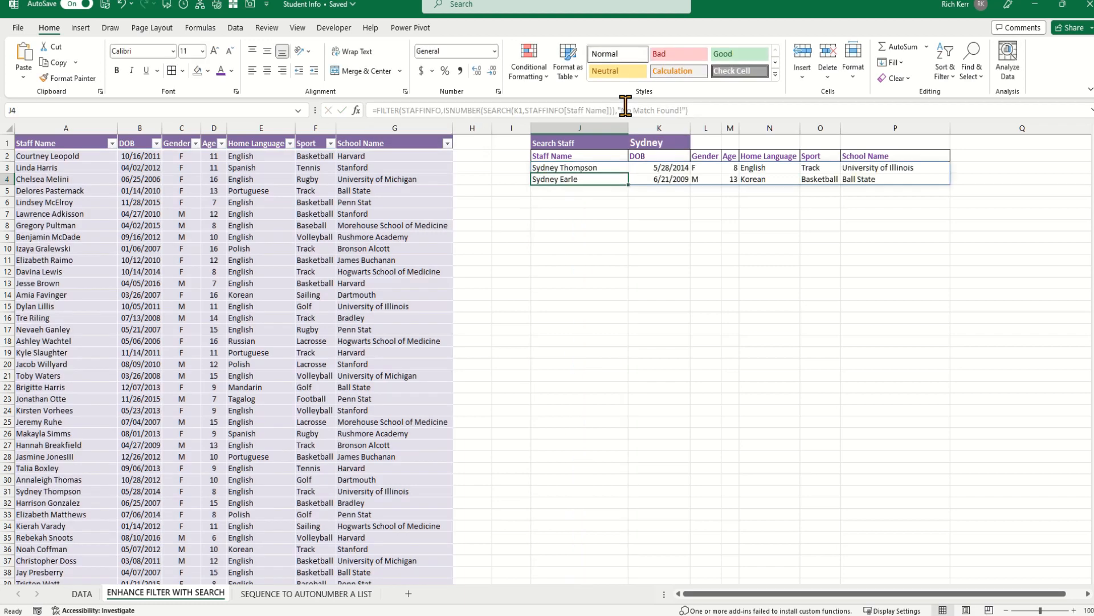
{"action": "left_click", "coordinate": [668, 146]}
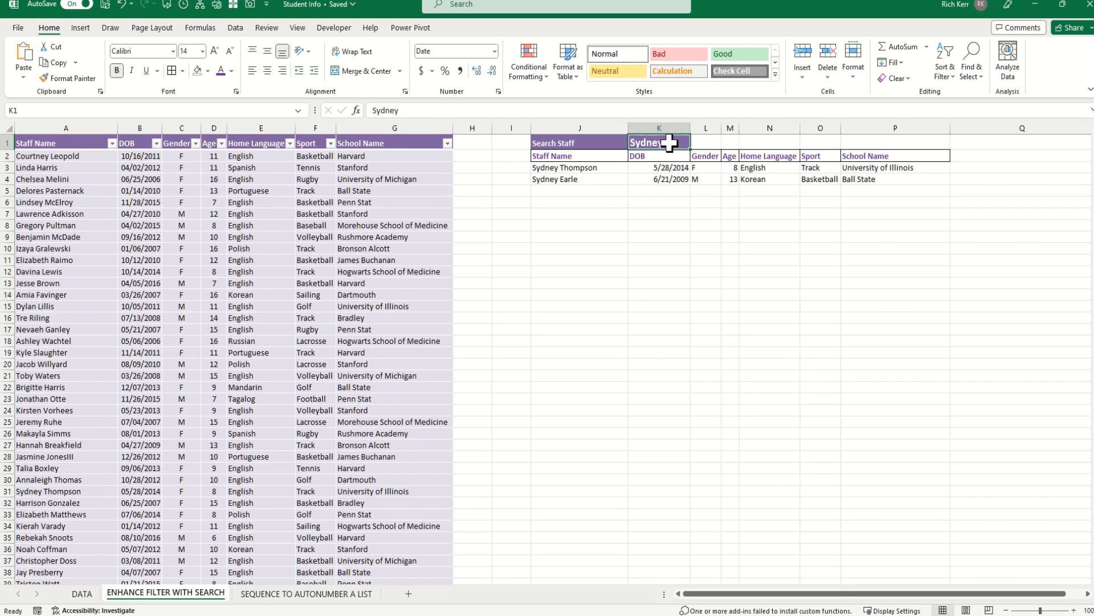
Search K1 for 'der', listing the eight staff whose names contain it.
{"action": "type", "text": "der"}
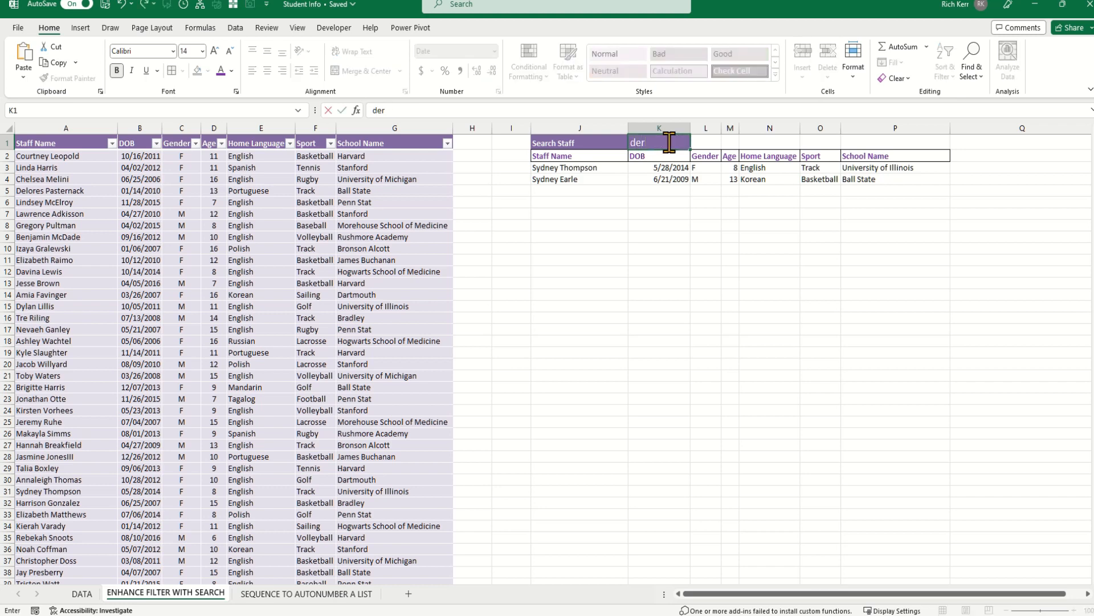
{"action": "key", "text": "Return"}
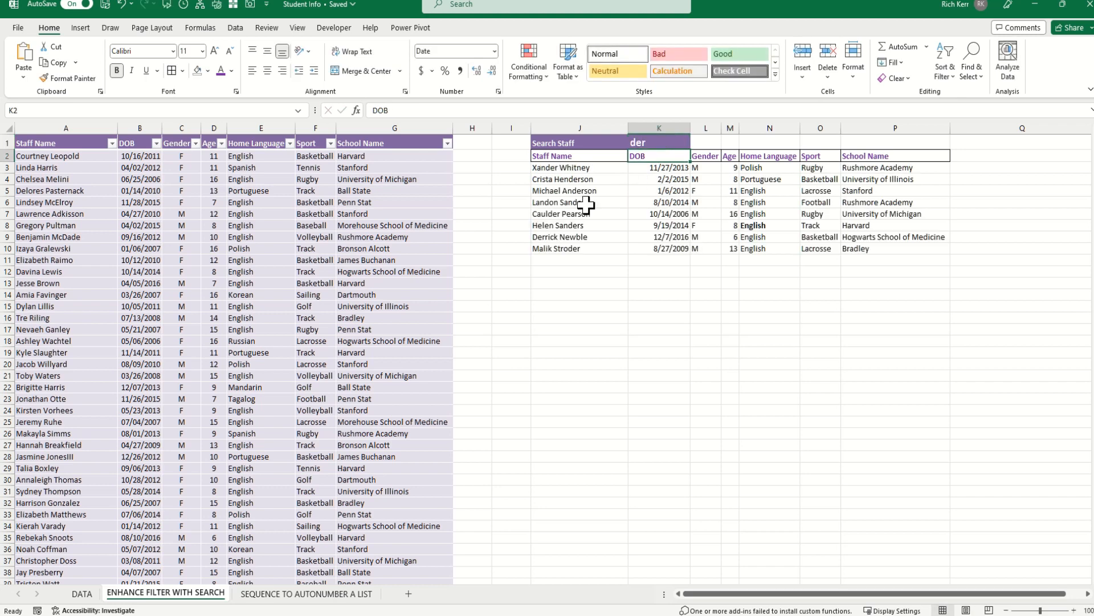